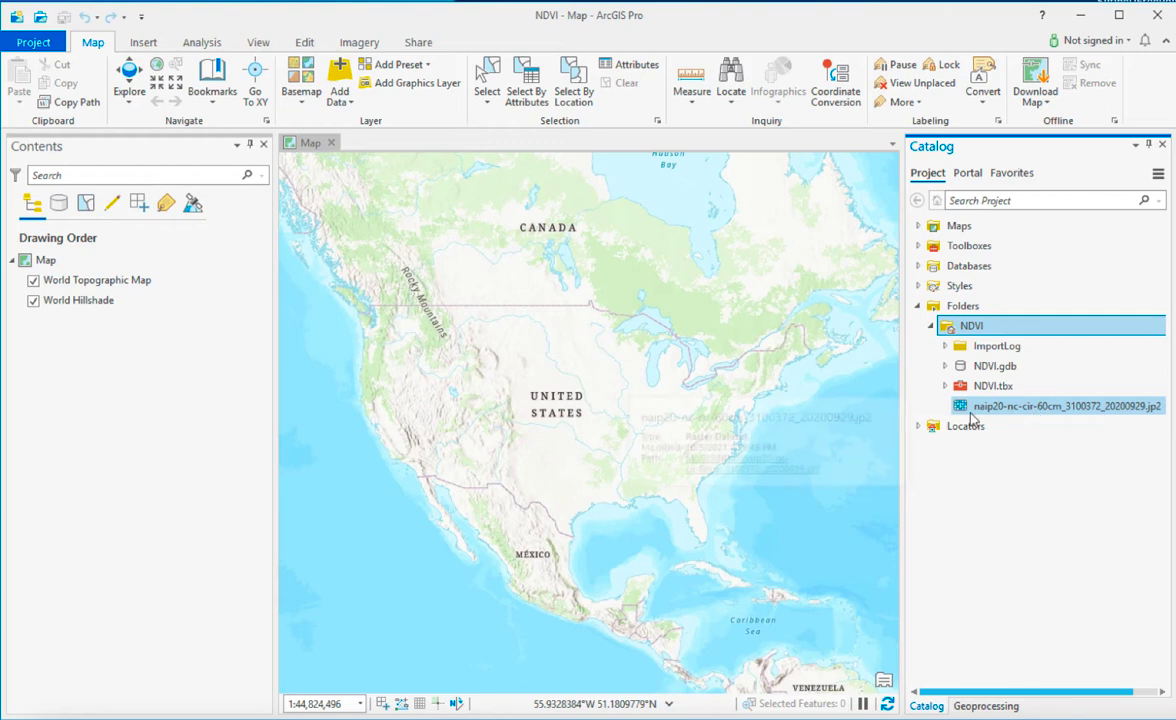
# Add the naip20-nc-cir-60cm_3100372_20200929.jp2 raster from the NDVI folder to the current map
pyautogui.click(1012, 408)
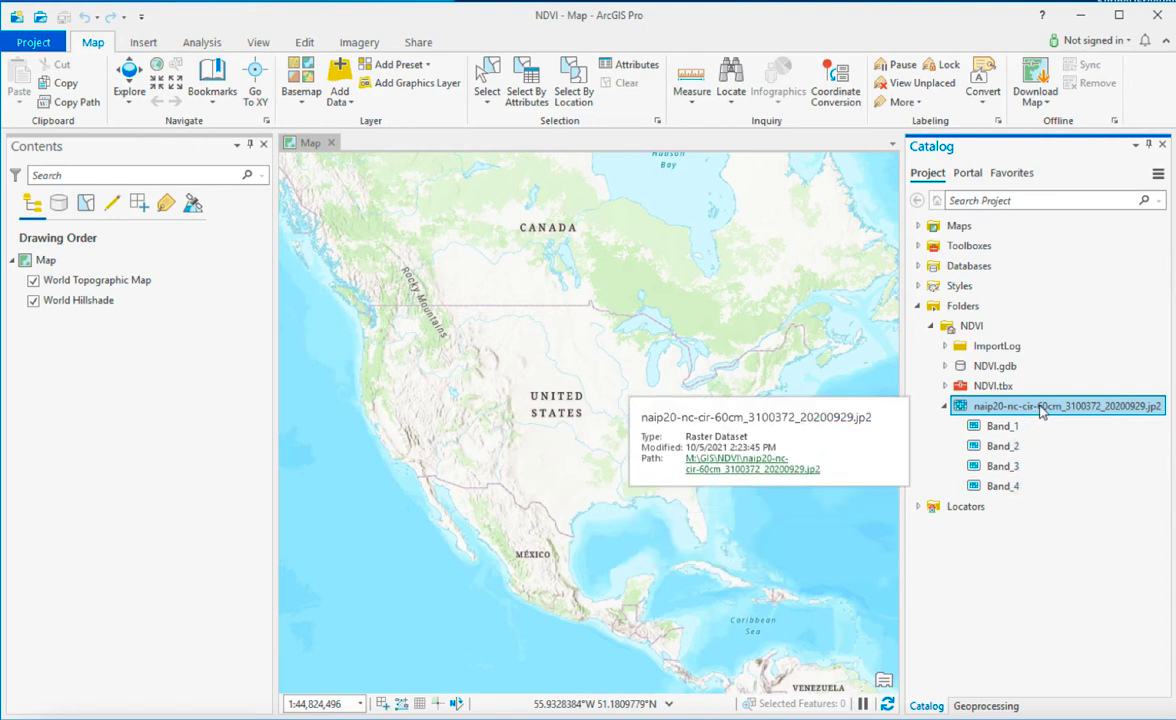
pyautogui.moveTo(1042, 410); pyautogui.dragTo(90, 282)
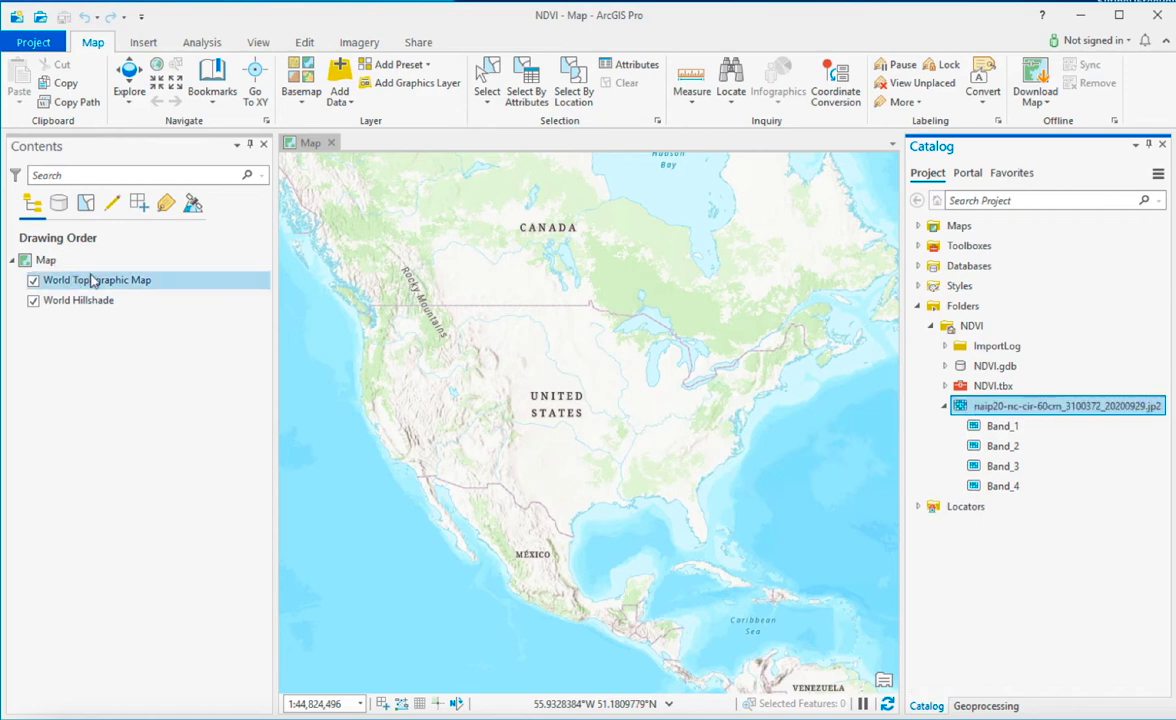
pyautogui.rightClick(1048, 416)
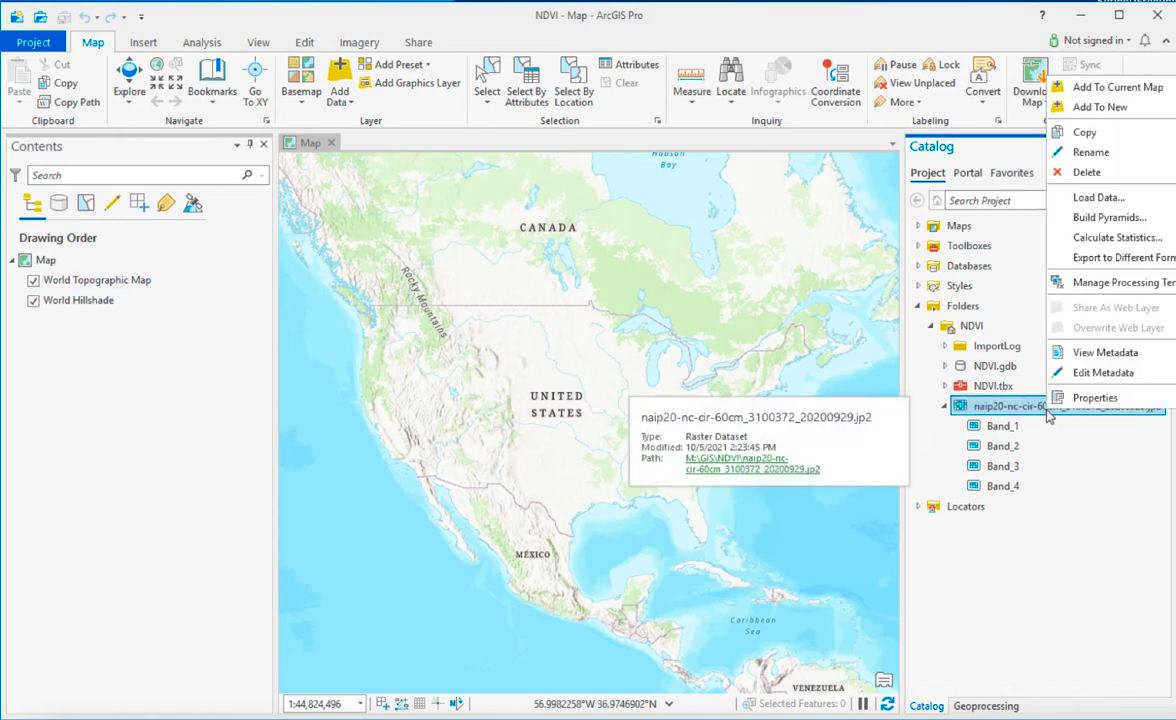
pyautogui.click(1087, 89)
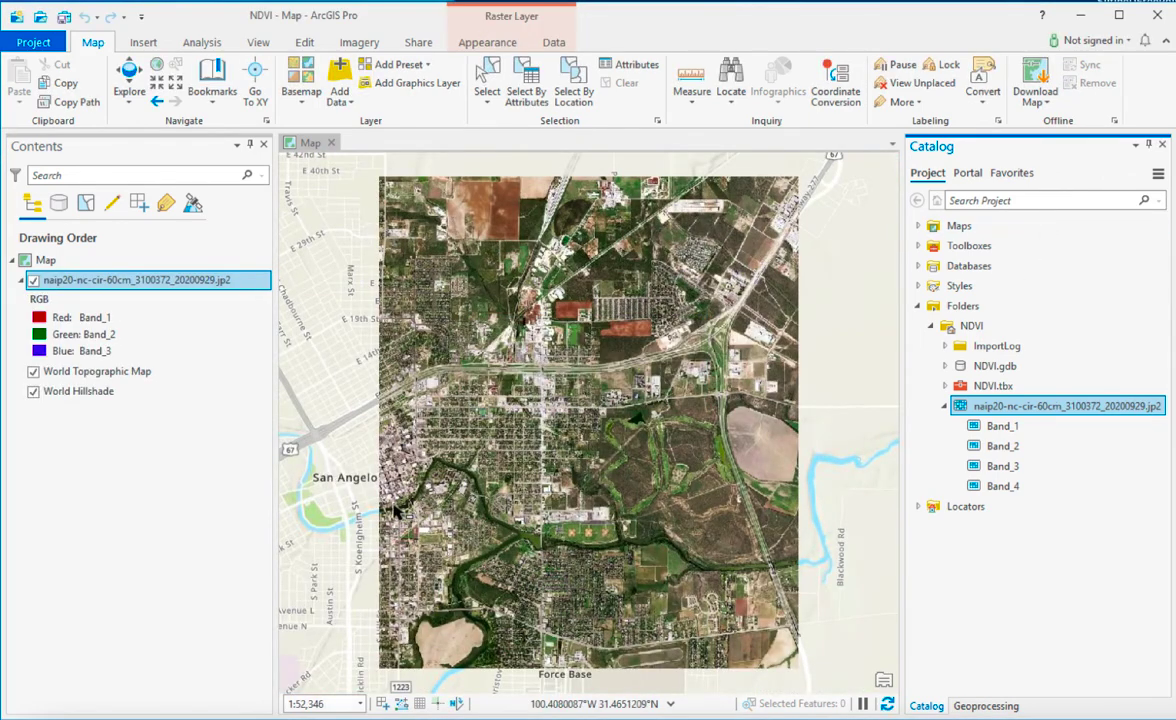
pyautogui.scroll(5, 456, 420)
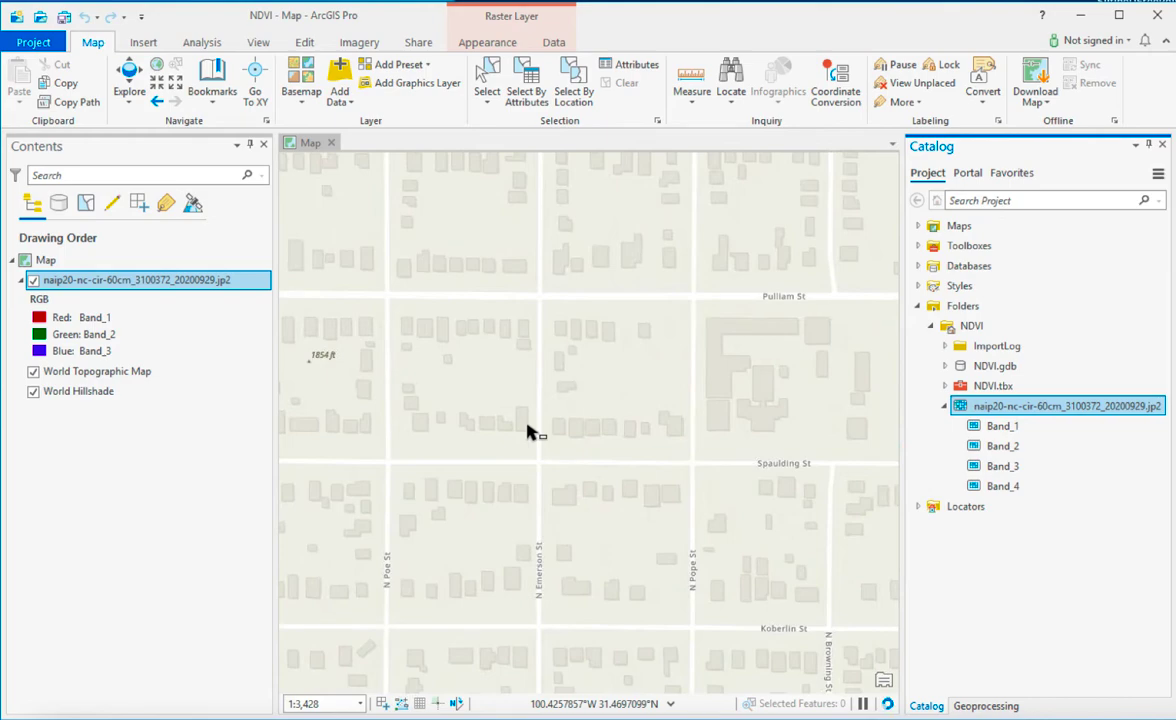
pyautogui.scroll(3, 505, 432)
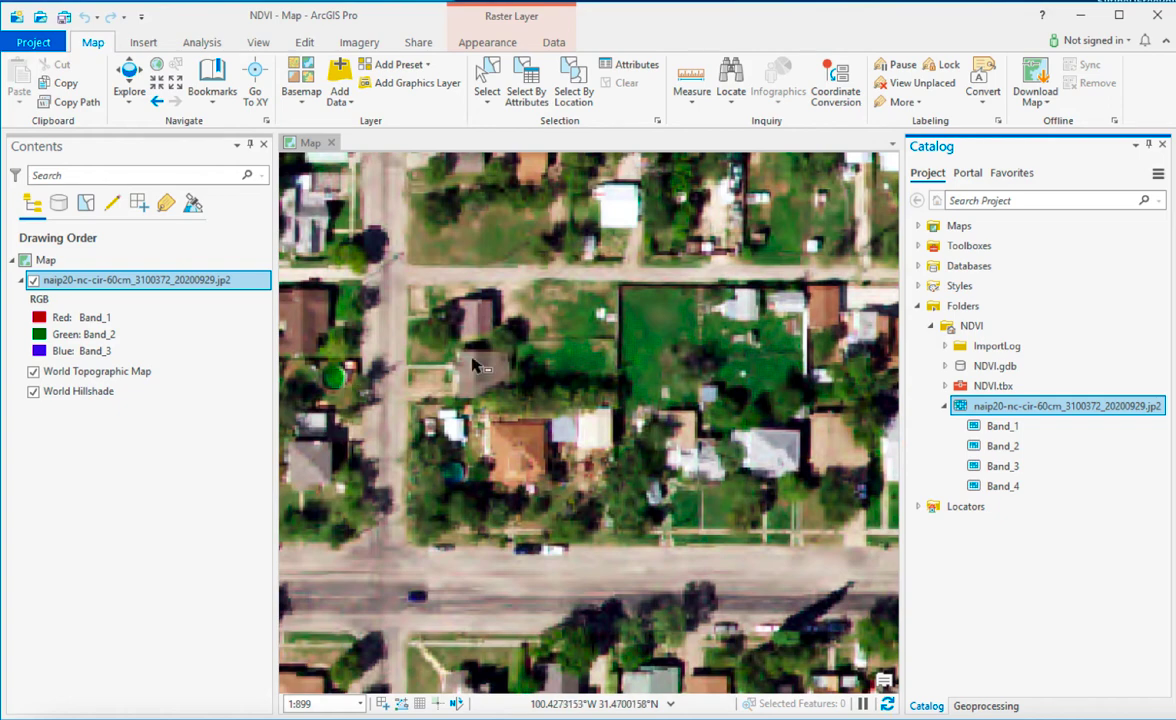
pyautogui.scroll(-3, 477, 366)
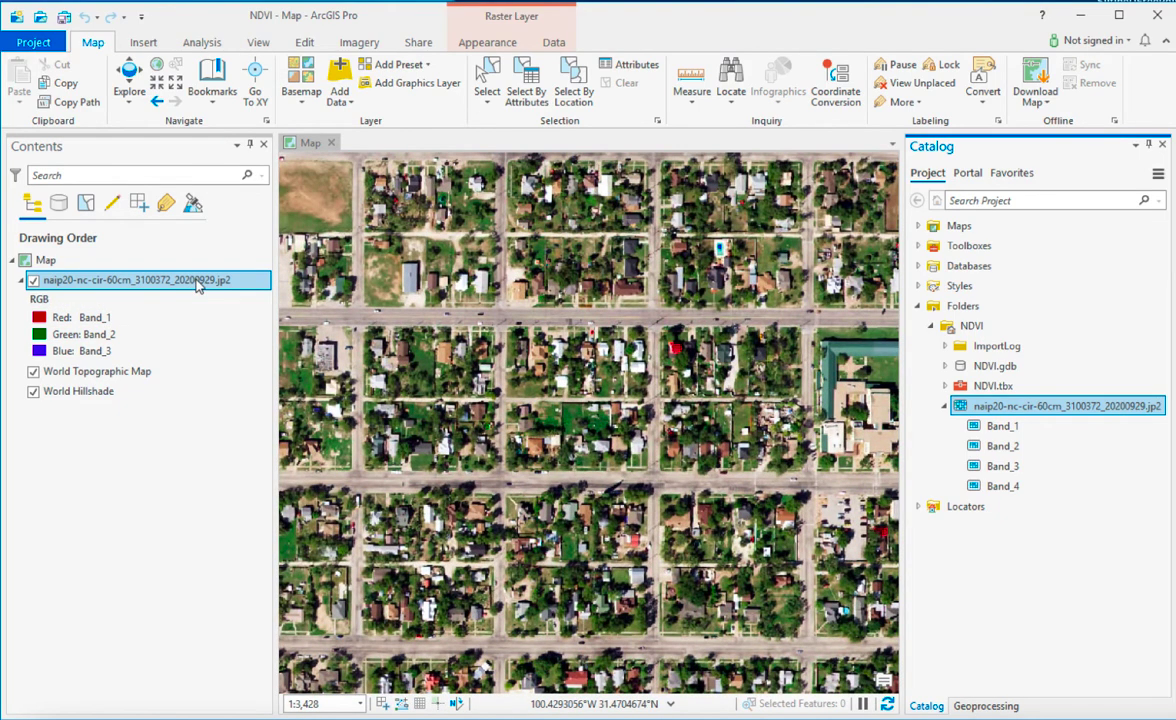
pyautogui.rightClick(197, 285)
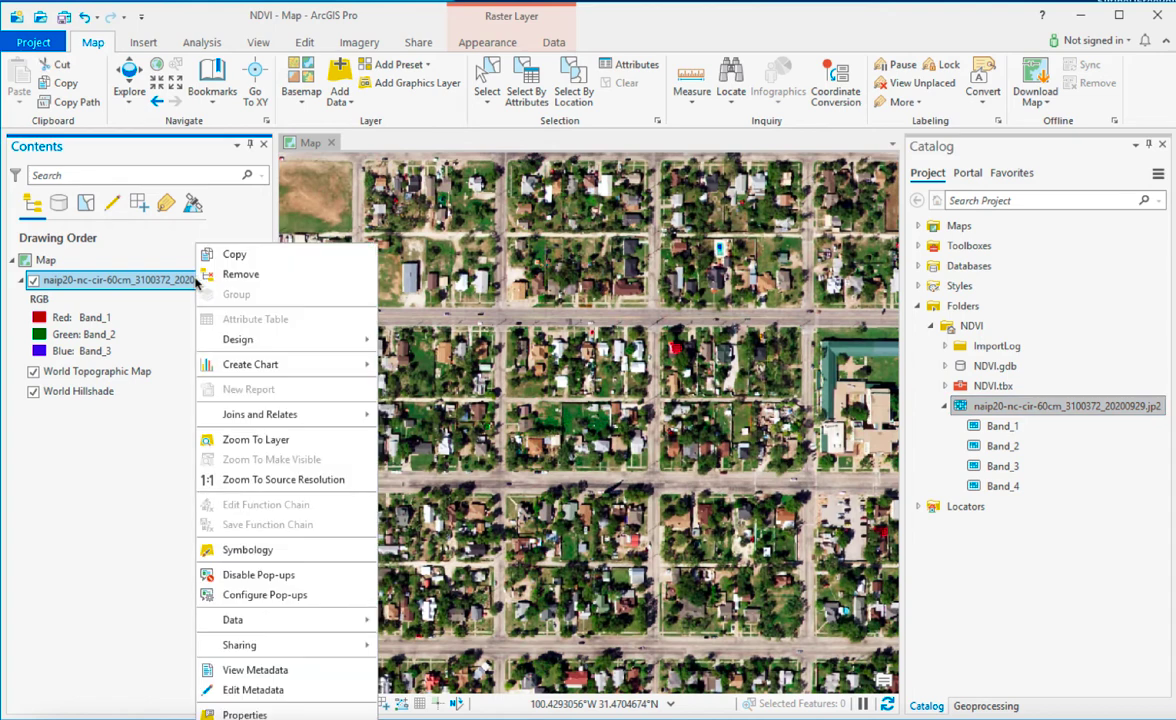
pyautogui.click(240, 714)
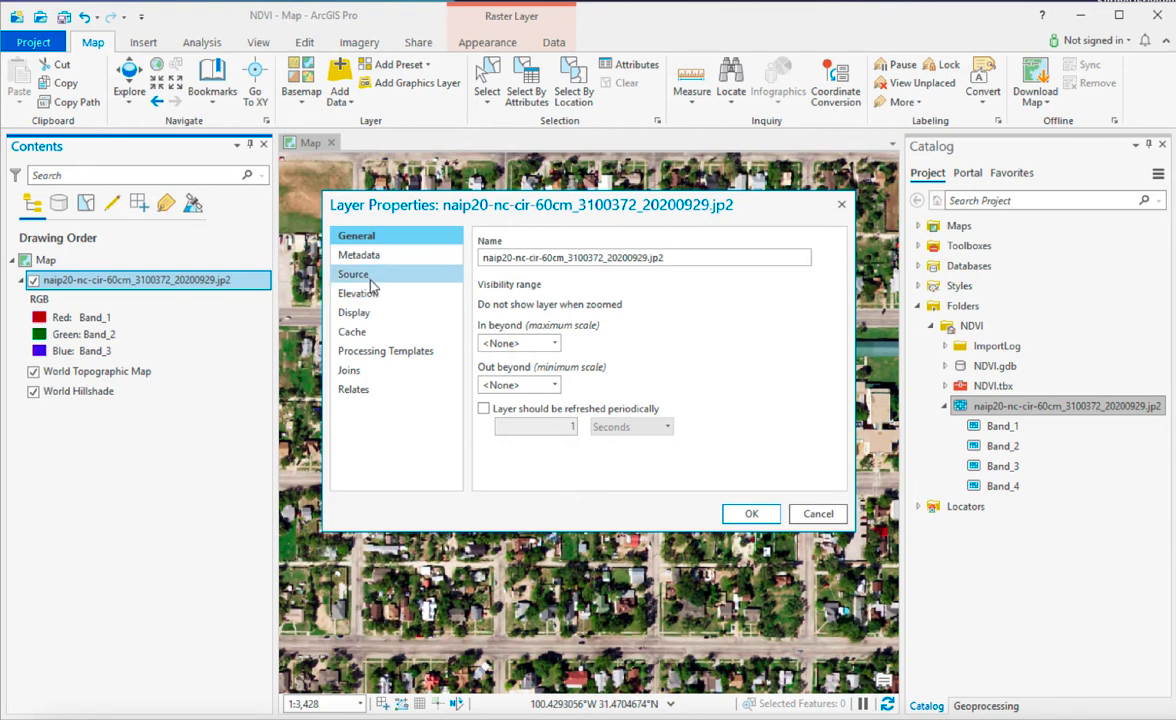
pyautogui.click(369, 315)
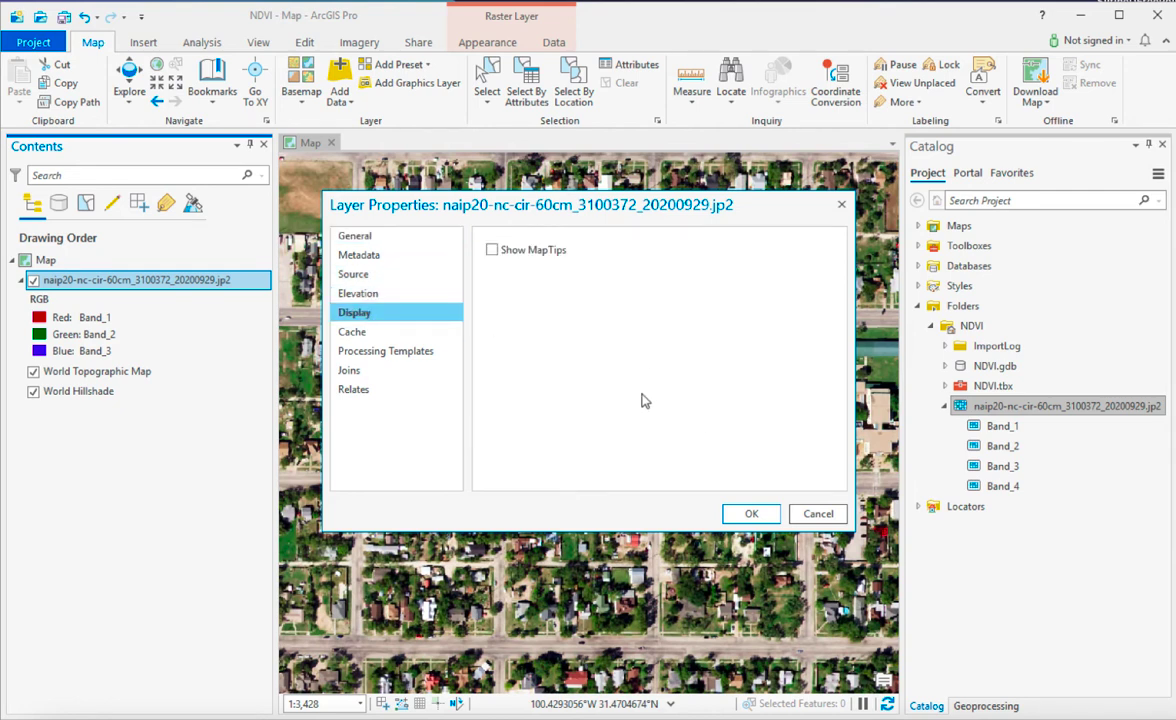
pyautogui.click(818, 513)
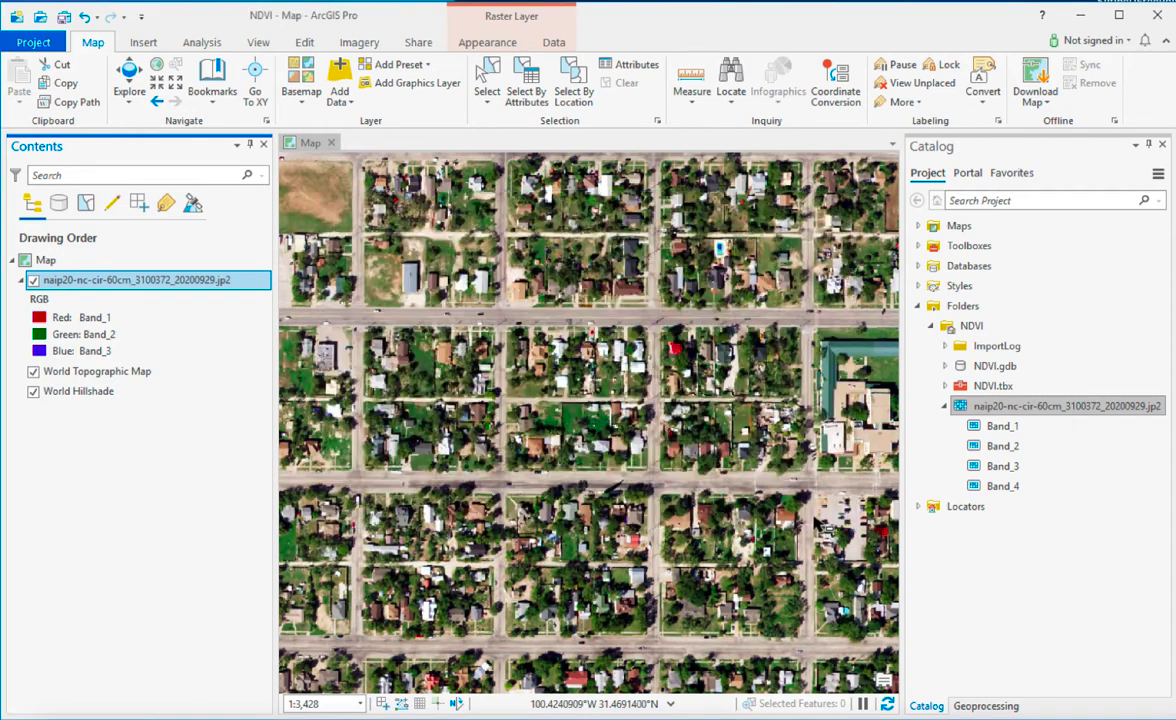
# Change the NAIP raster's RGB symbology to a colour-infrared display, with Band_4 as red and Band_1 as blue
pyautogui.rightClick(199, 284)
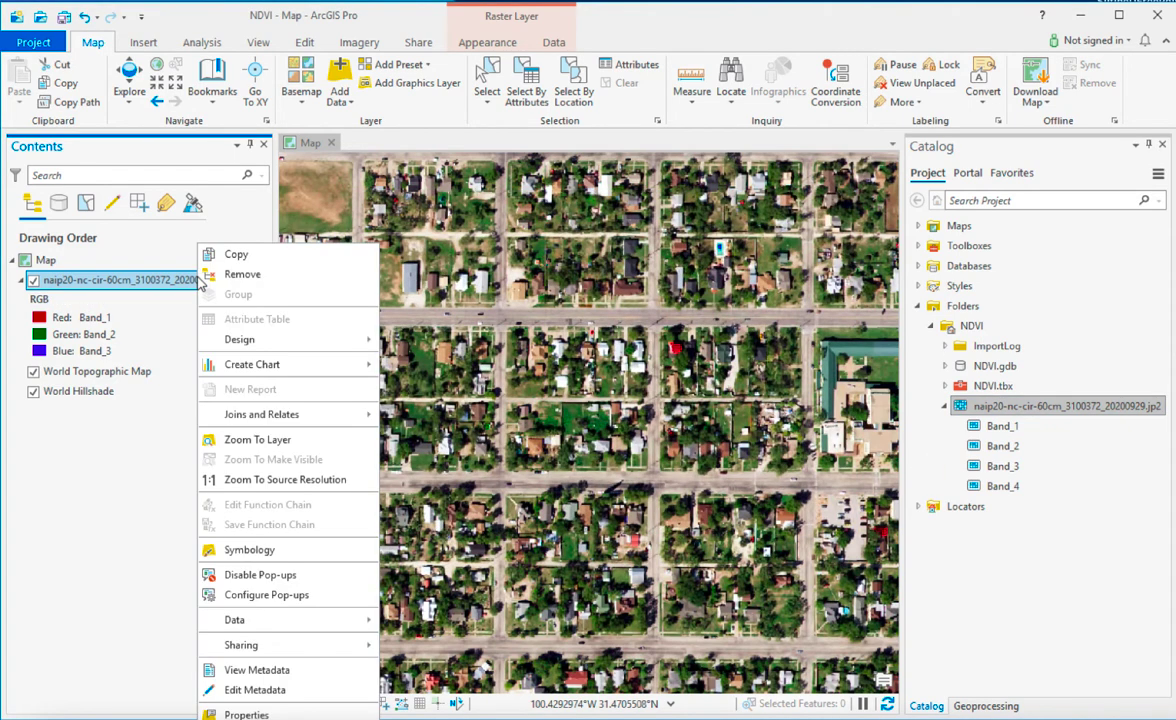
pyautogui.click(266, 551)
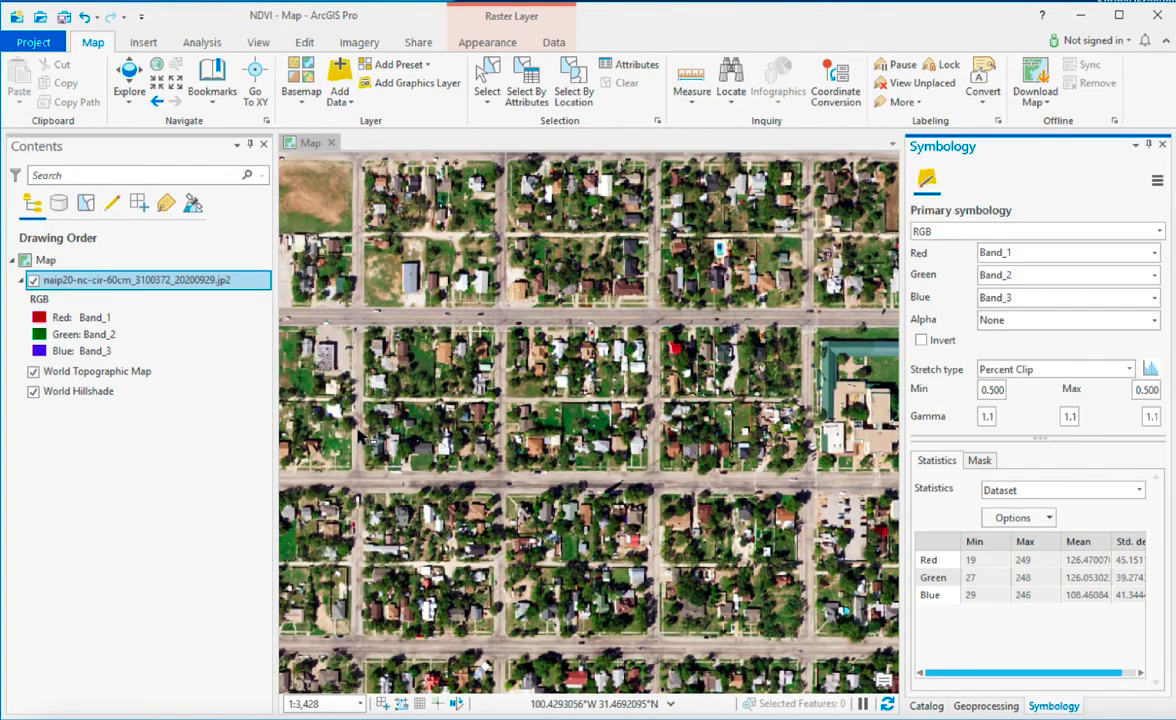
pyautogui.click(1019, 255)
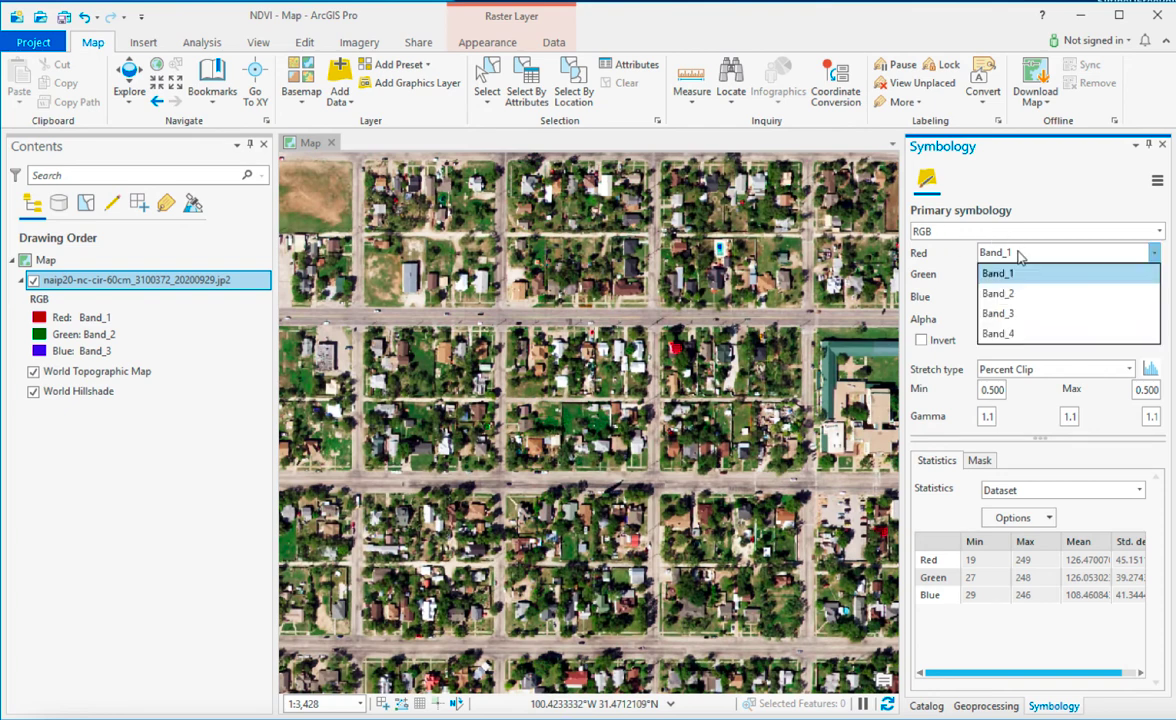
pyautogui.click(1022, 337)
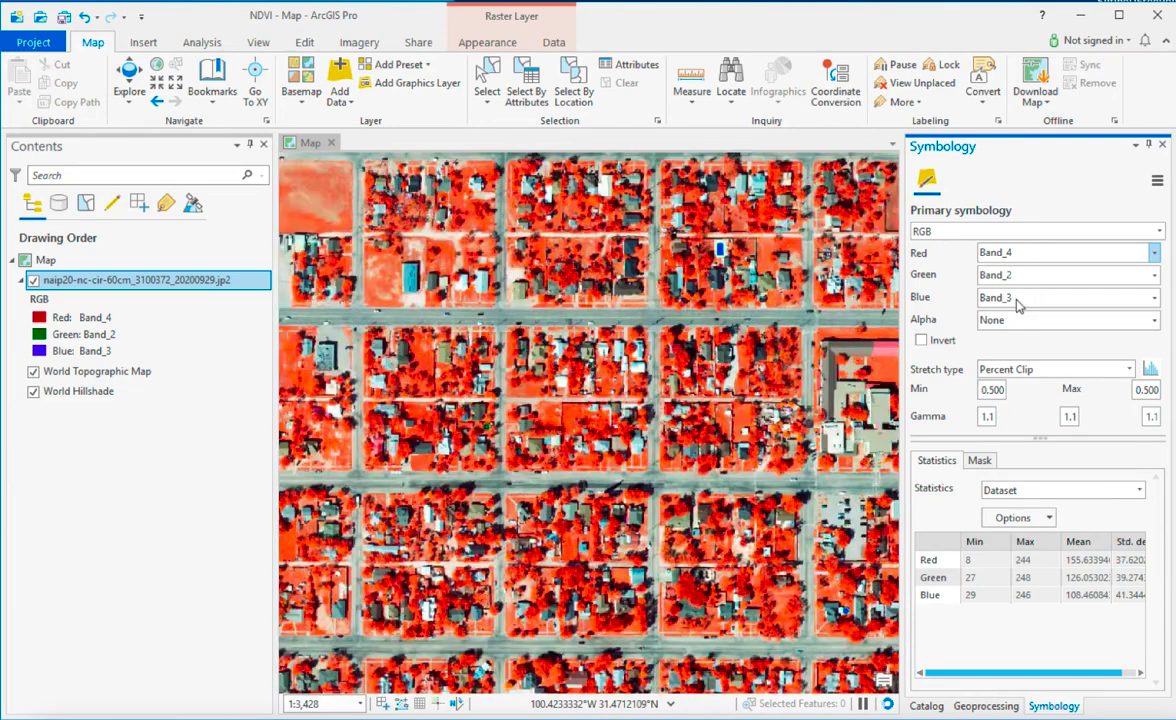
pyautogui.click(1019, 303)
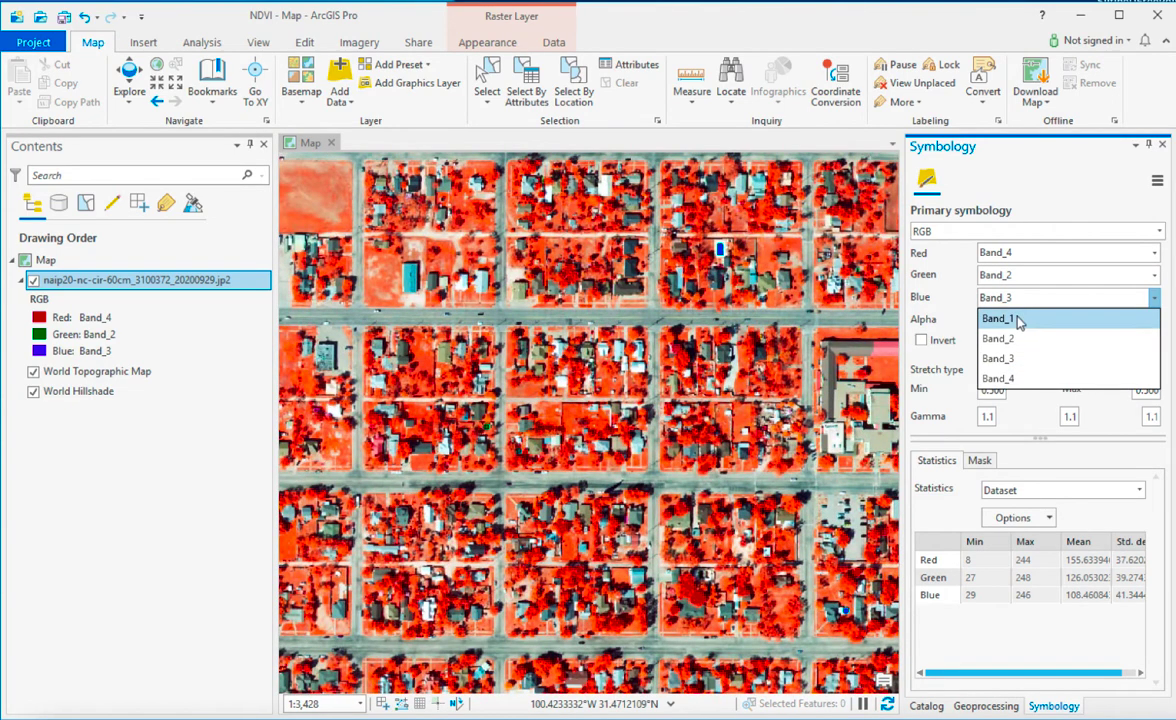
pyautogui.click(1000, 318)
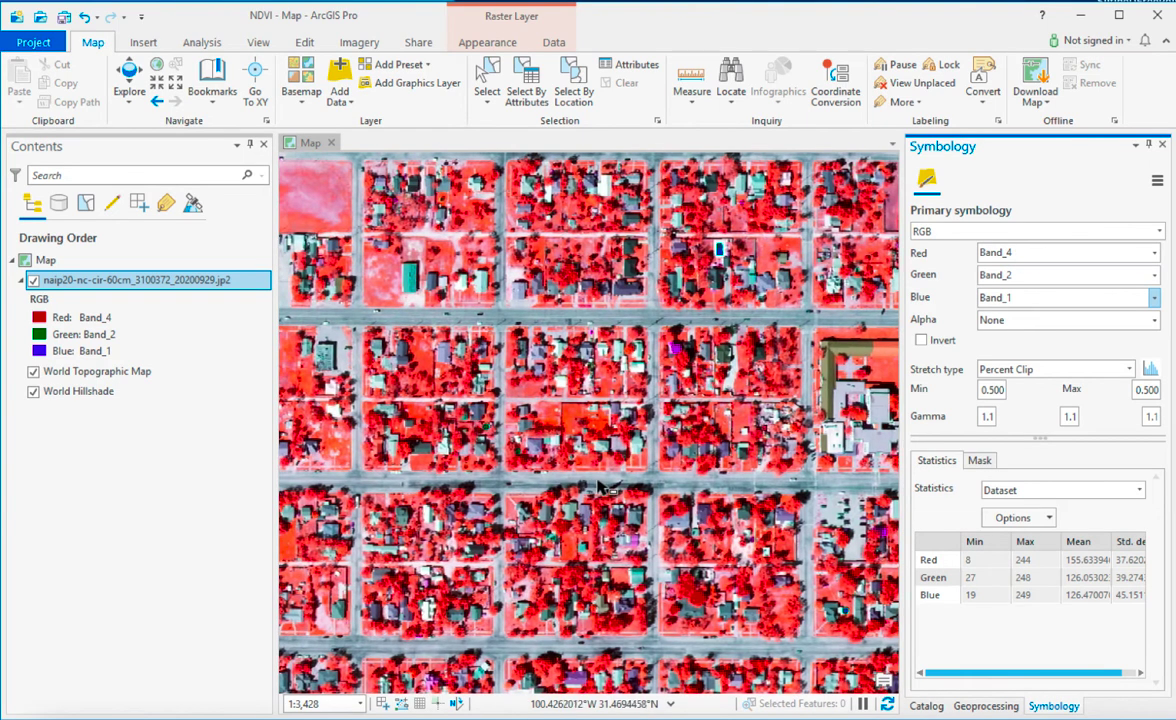
# Examine how vegetation, roofs and roads appear at pixel and block level in the colour-infrared imagery
pyautogui.scroll(-3, 605, 488)
pyautogui.scroll(2, 760, 450)
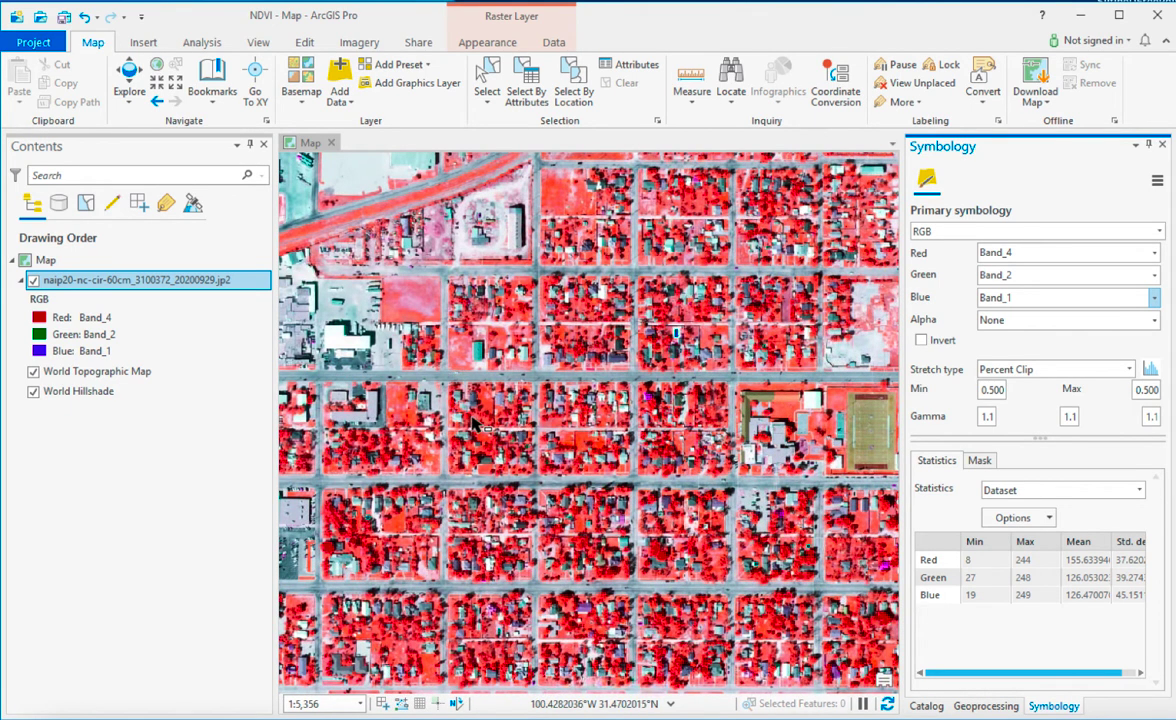
pyautogui.scroll(10, 483, 412)
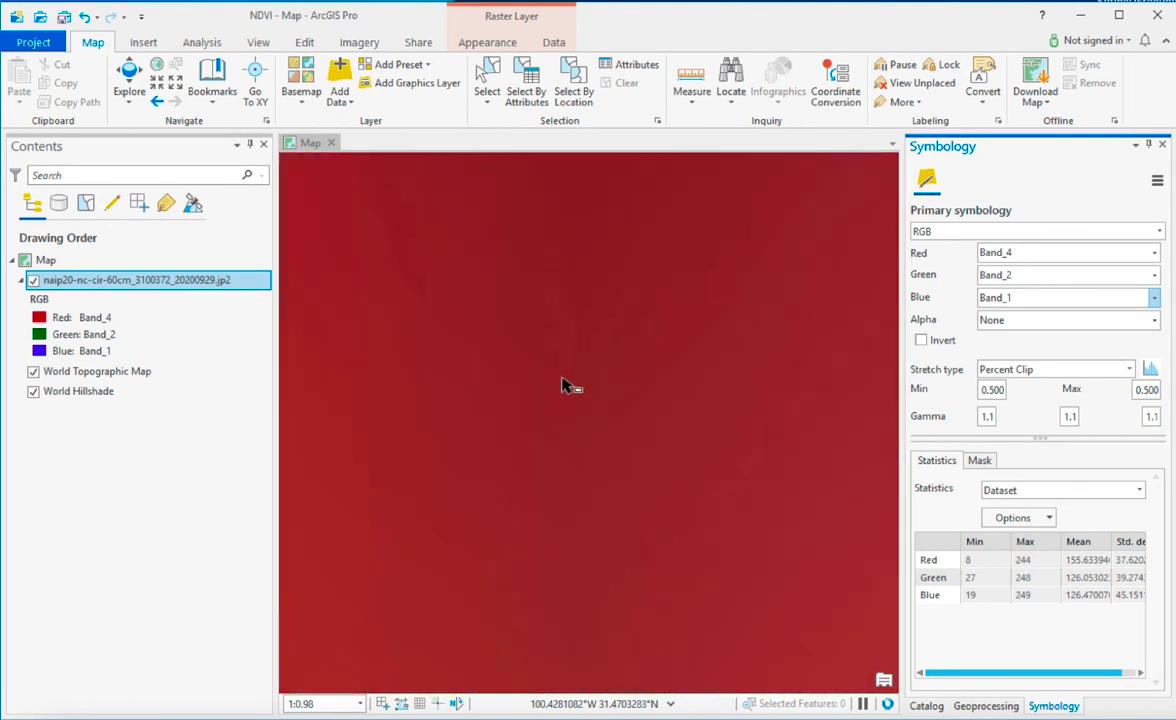
pyautogui.scroll(-2, 563, 386)
pyautogui.scroll(-3, 563, 386)
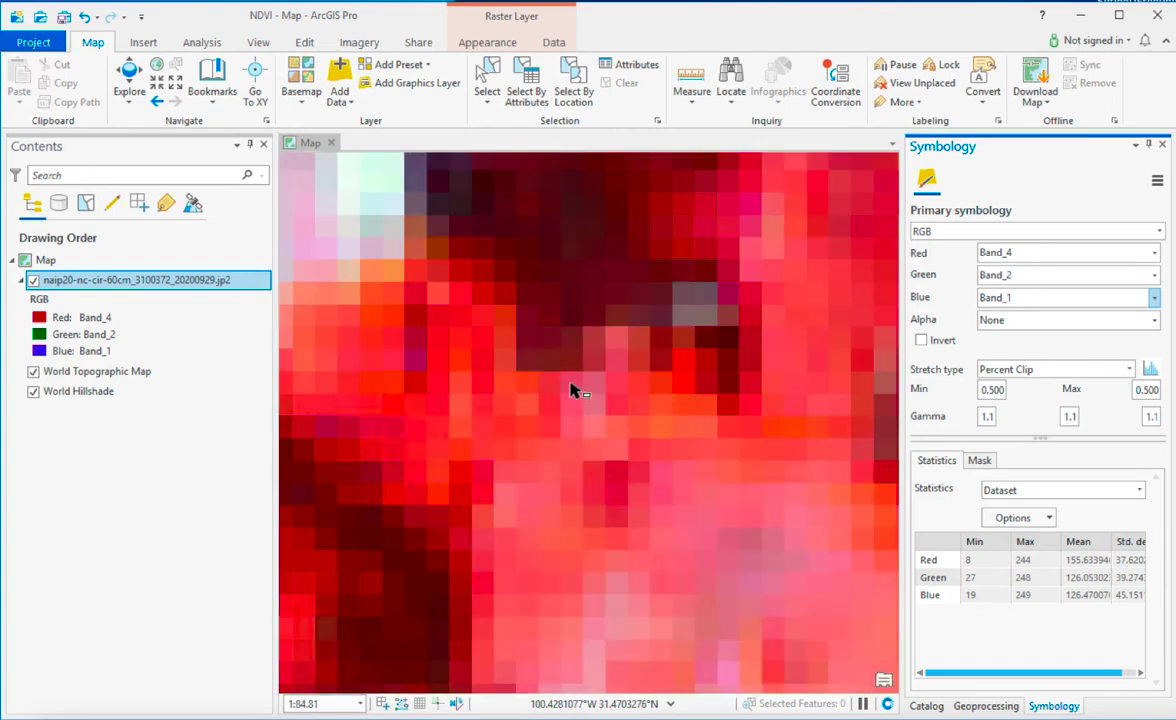
pyautogui.scroll(-2, 604, 394)
pyautogui.scroll(-2, 604, 394)
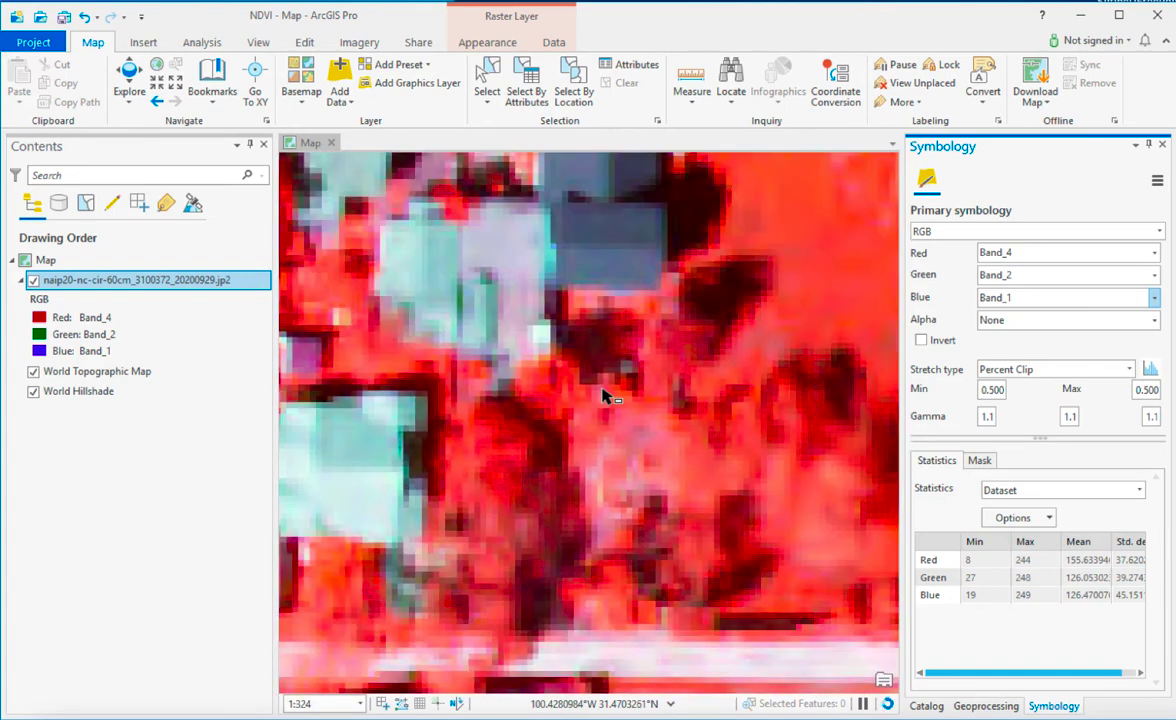
pyautogui.scroll(-2, 604, 394)
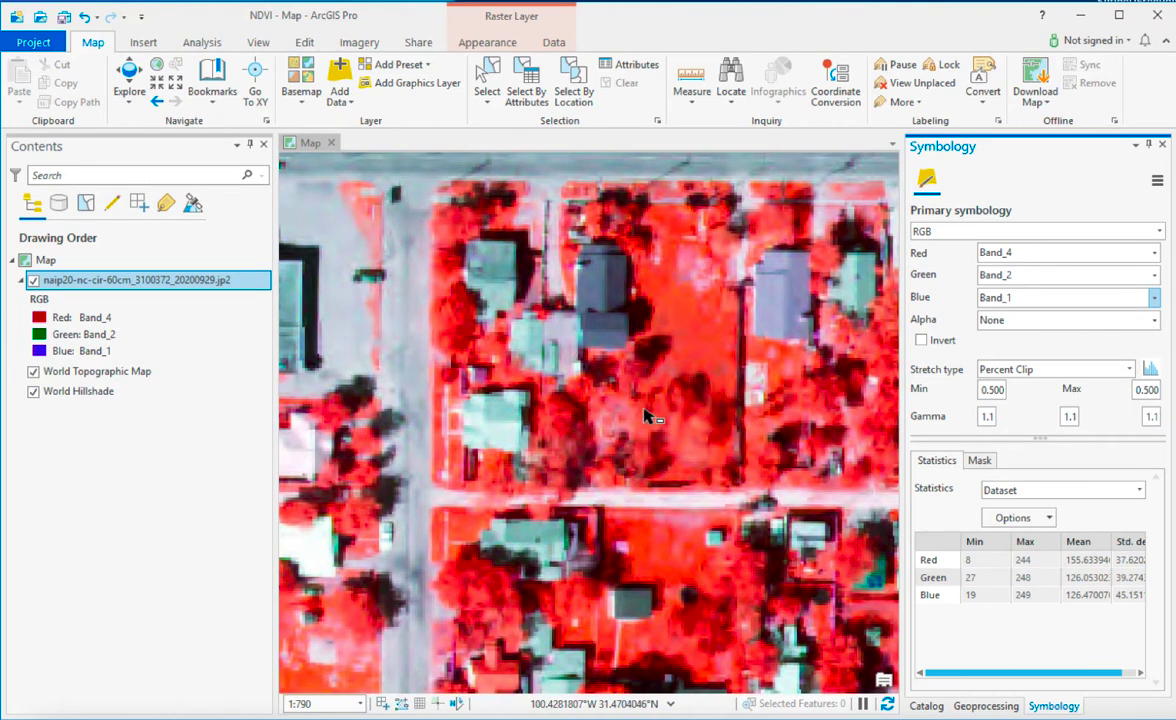
# Examine the football field beside the school and compare its colour-infrared appearance with the surrounding grass
pyautogui.scroll(-8, 540, 478)
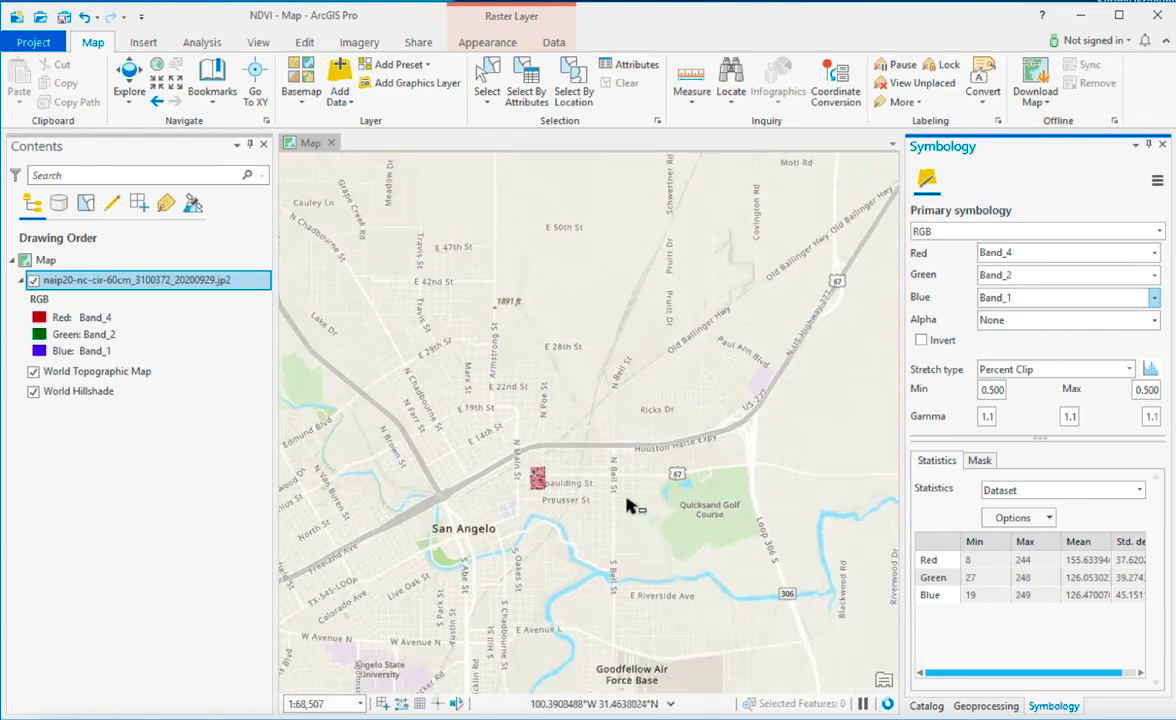
pyautogui.scroll(2, 576, 484)
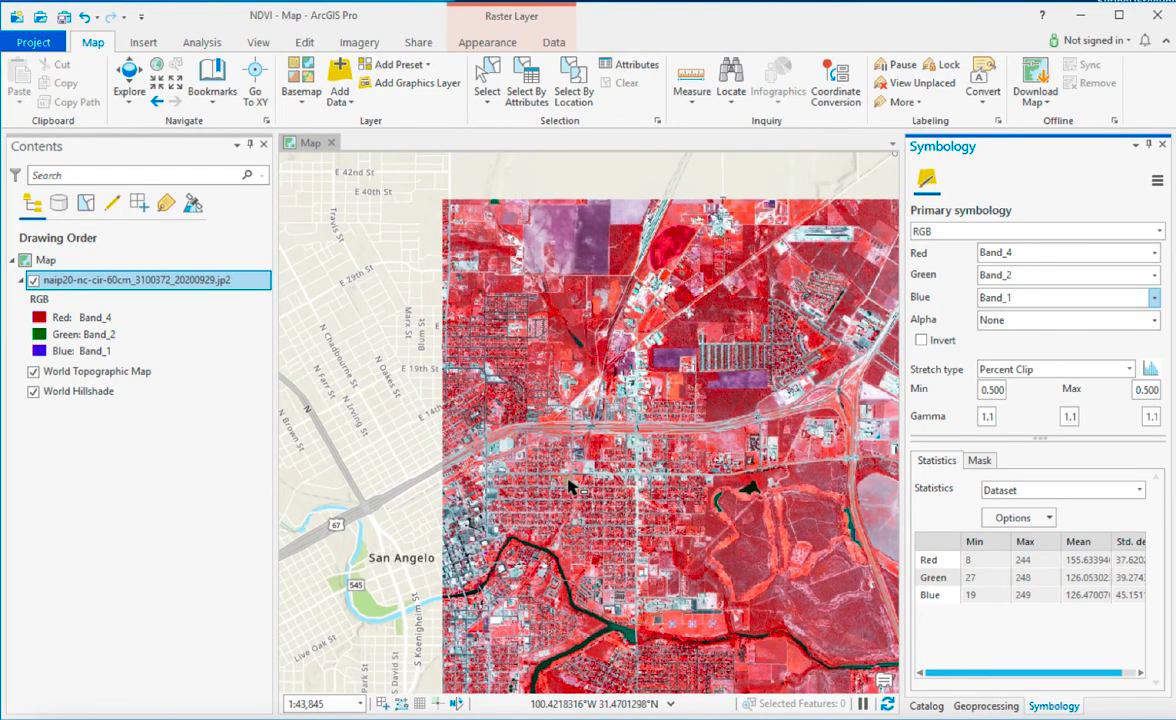
pyautogui.scroll(2, 570, 486)
pyautogui.scroll(2, 559, 485)
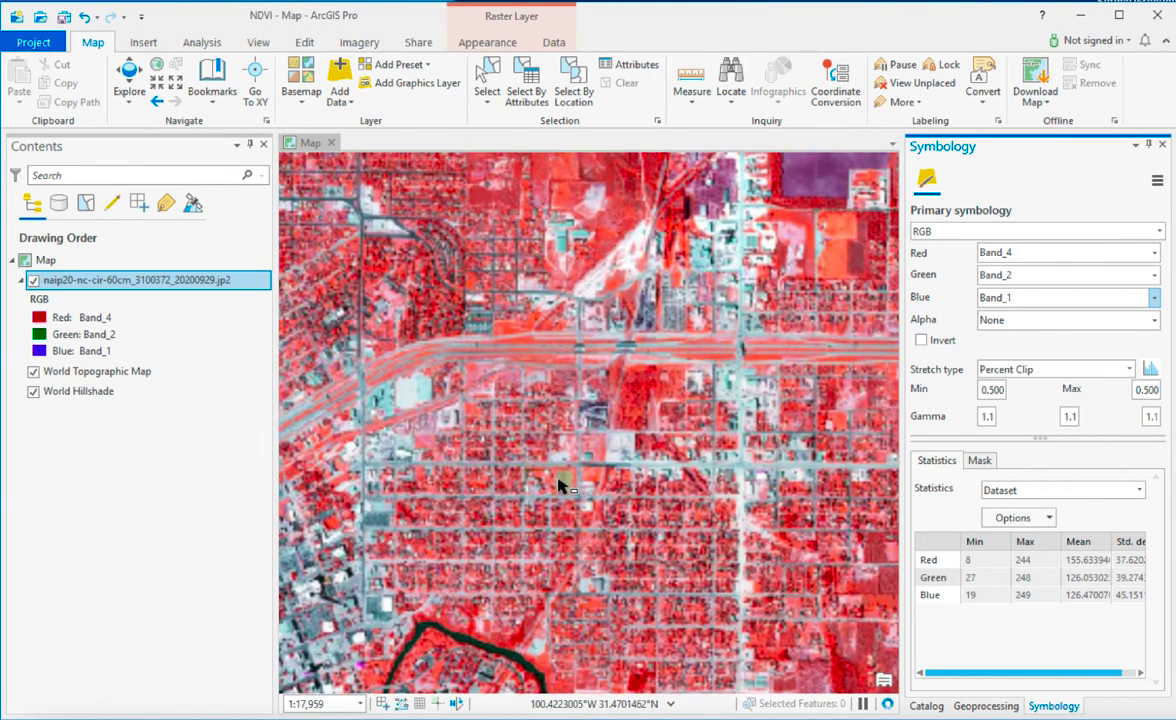
pyautogui.scroll(2, 569, 487)
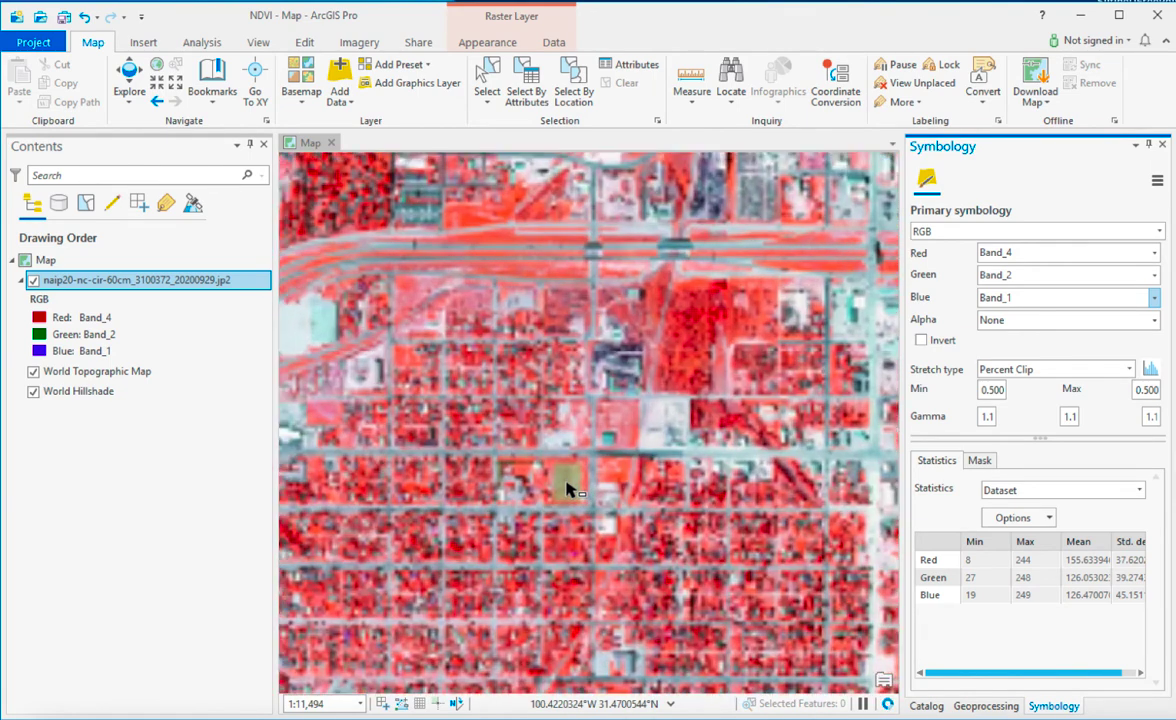
pyautogui.scroll(2, 576, 493)
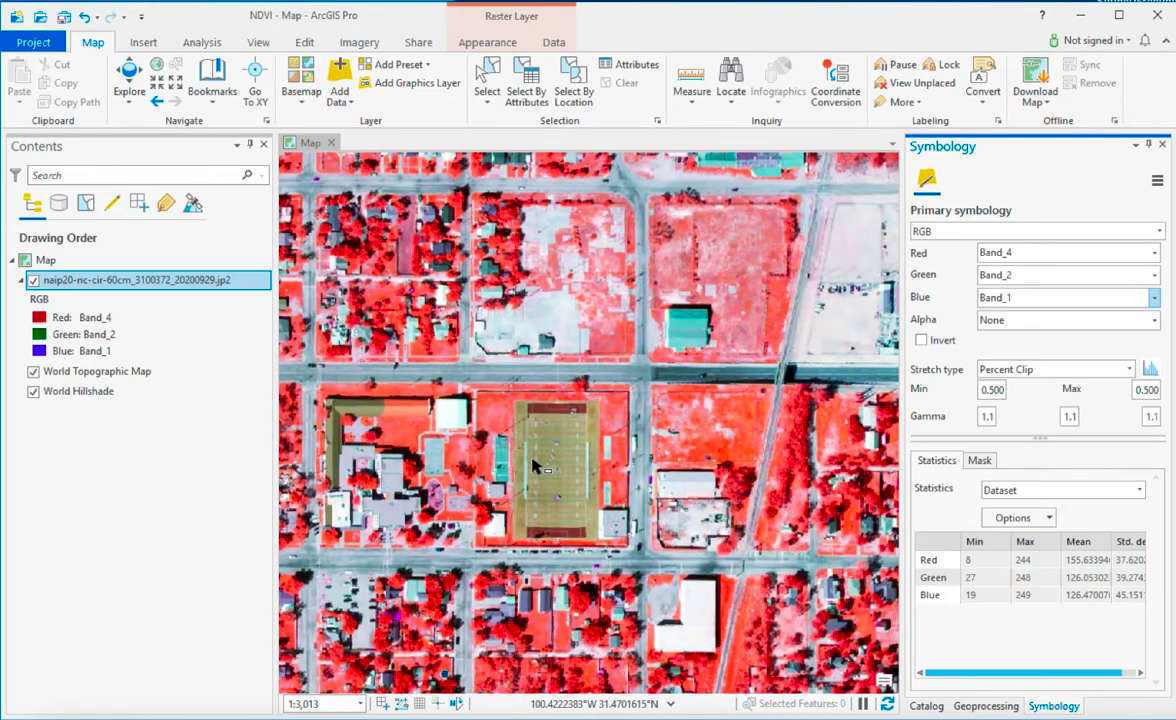
pyautogui.scroll(2, 533, 466)
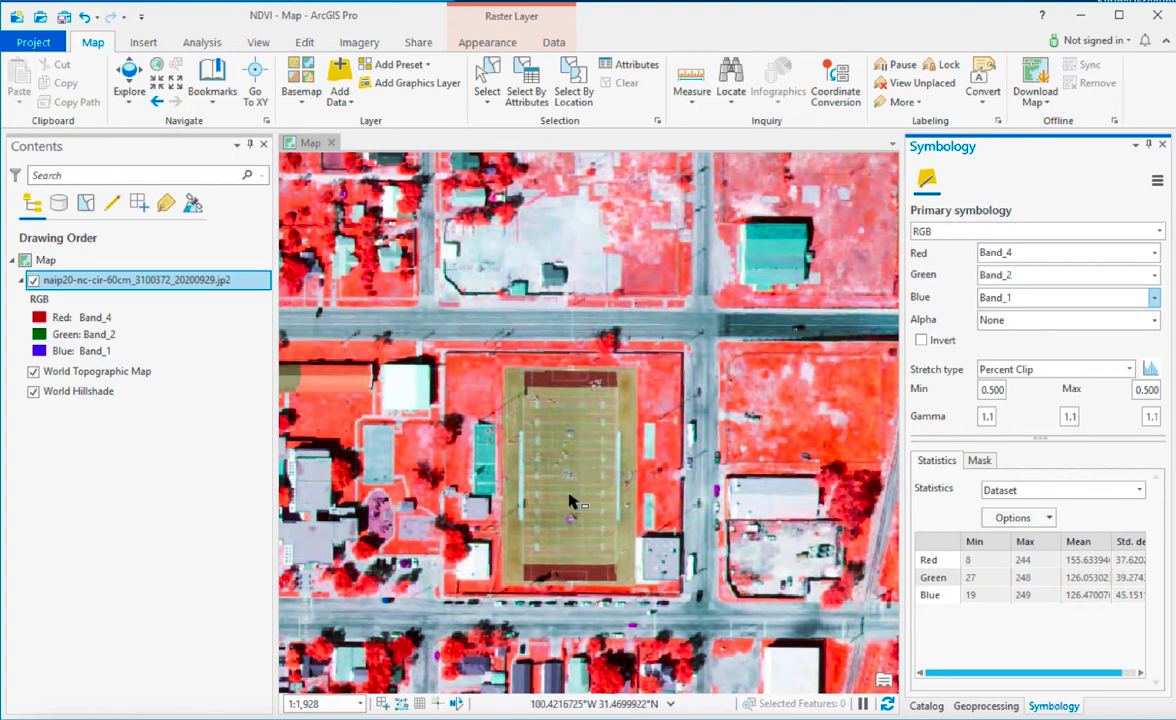
pyautogui.scroll(3, 575, 490)
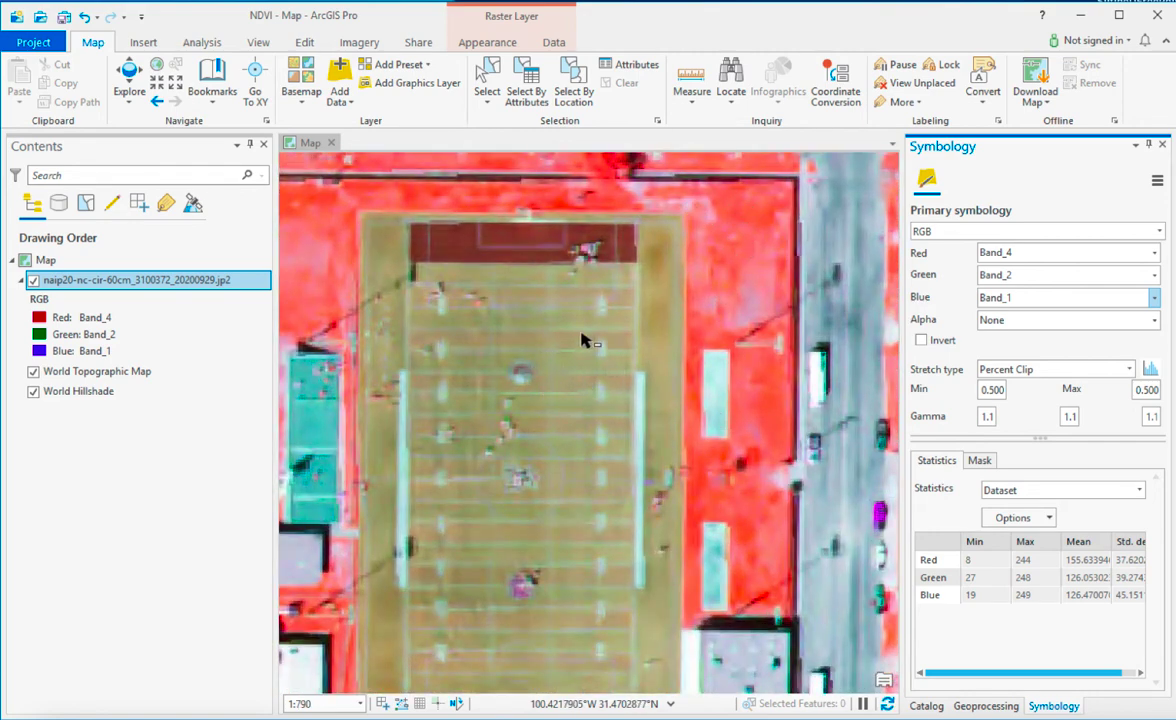
# Switch the raster's symbology to natural colour, with Band_1 as red and Band_3 as blue
pyautogui.click(1070, 254)
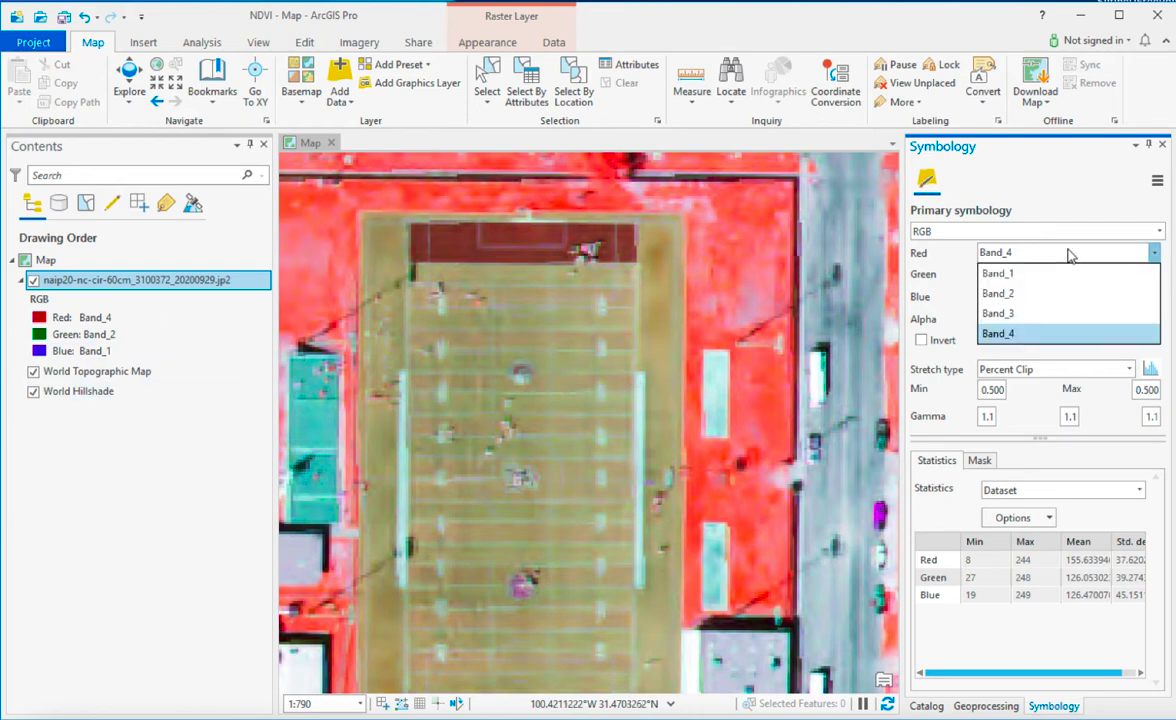
pyautogui.click(1039, 273)
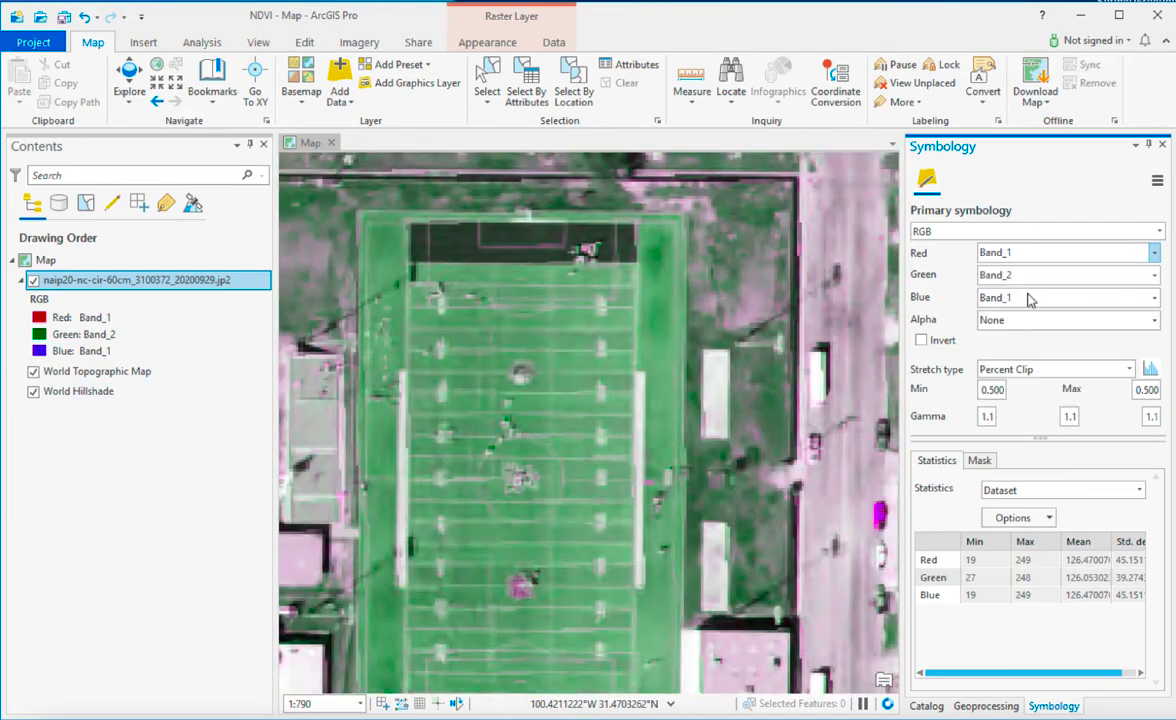
pyautogui.click(1027, 297)
pyautogui.click(1011, 359)
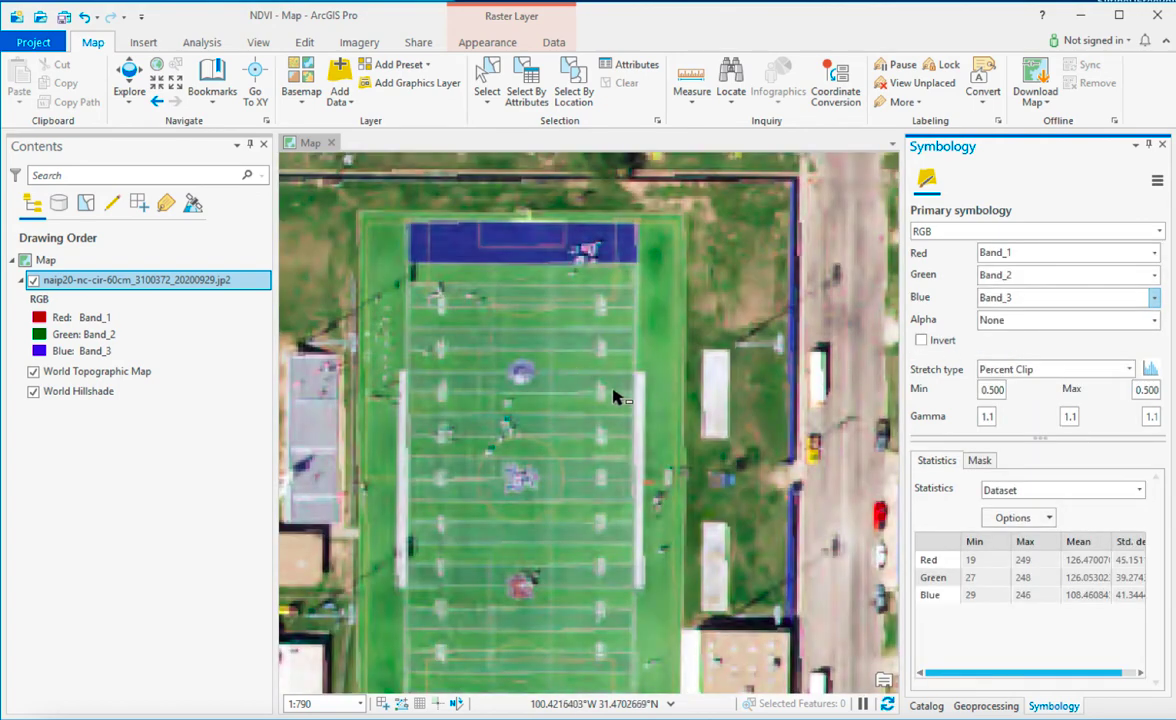
# Return the raster to the colour-infrared band combination by assigning Band_4 to red and Band_1 to blue
pyautogui.click(1033, 259)
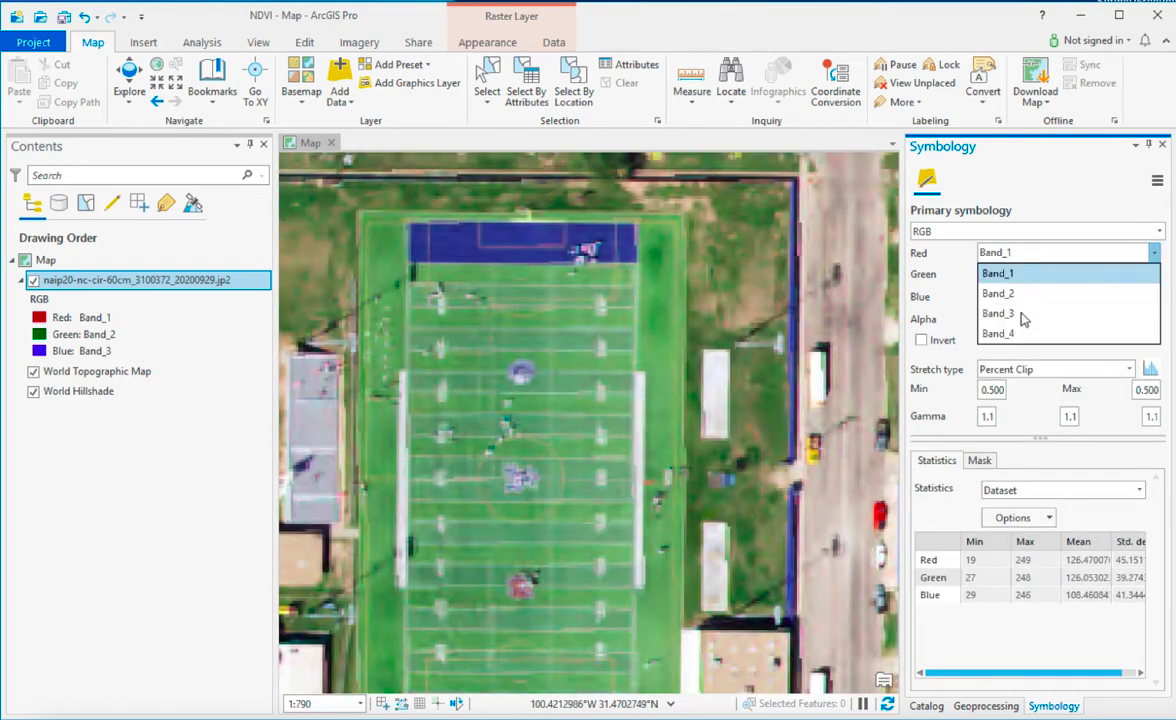
pyautogui.click(1020, 333)
pyautogui.click(1016, 300)
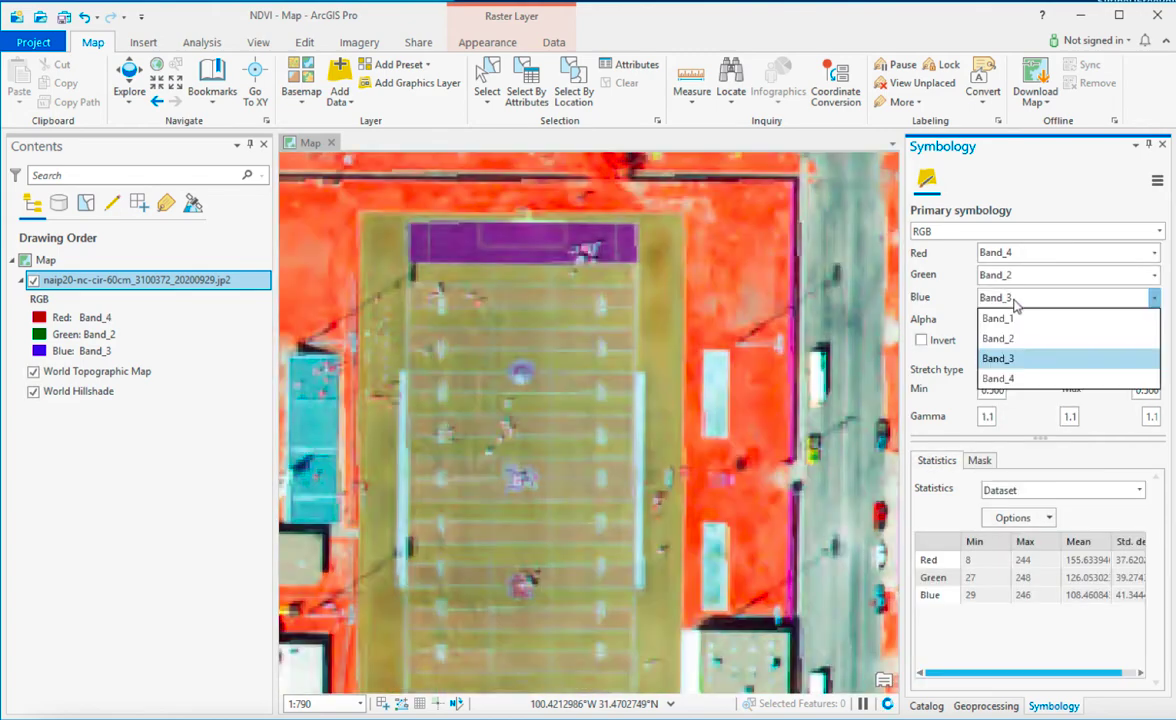
pyautogui.click(1000, 319)
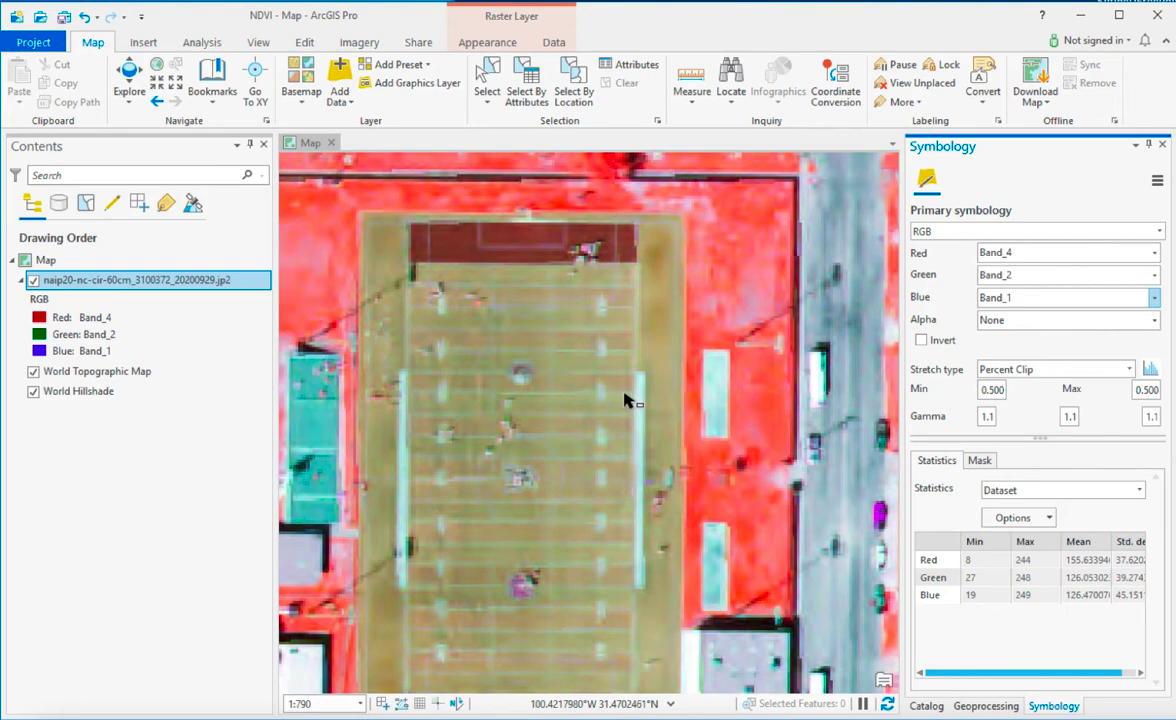
pyautogui.scroll(-2, 624, 399)
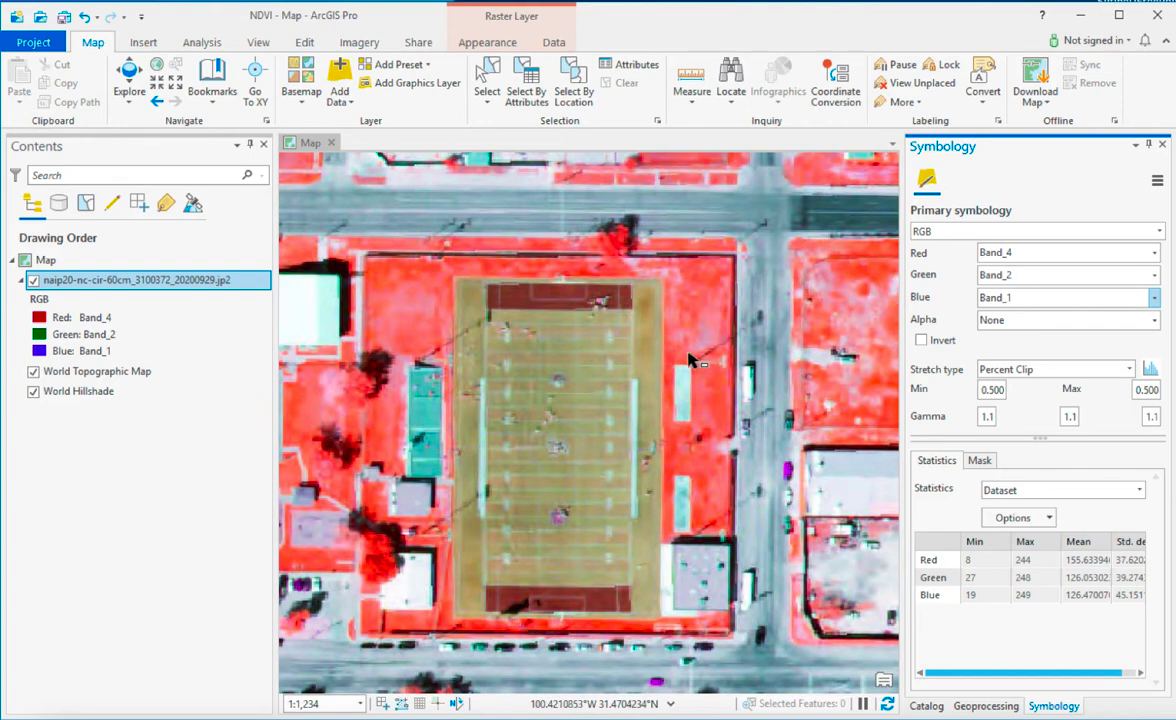
pyautogui.scroll(-2, 668, 352)
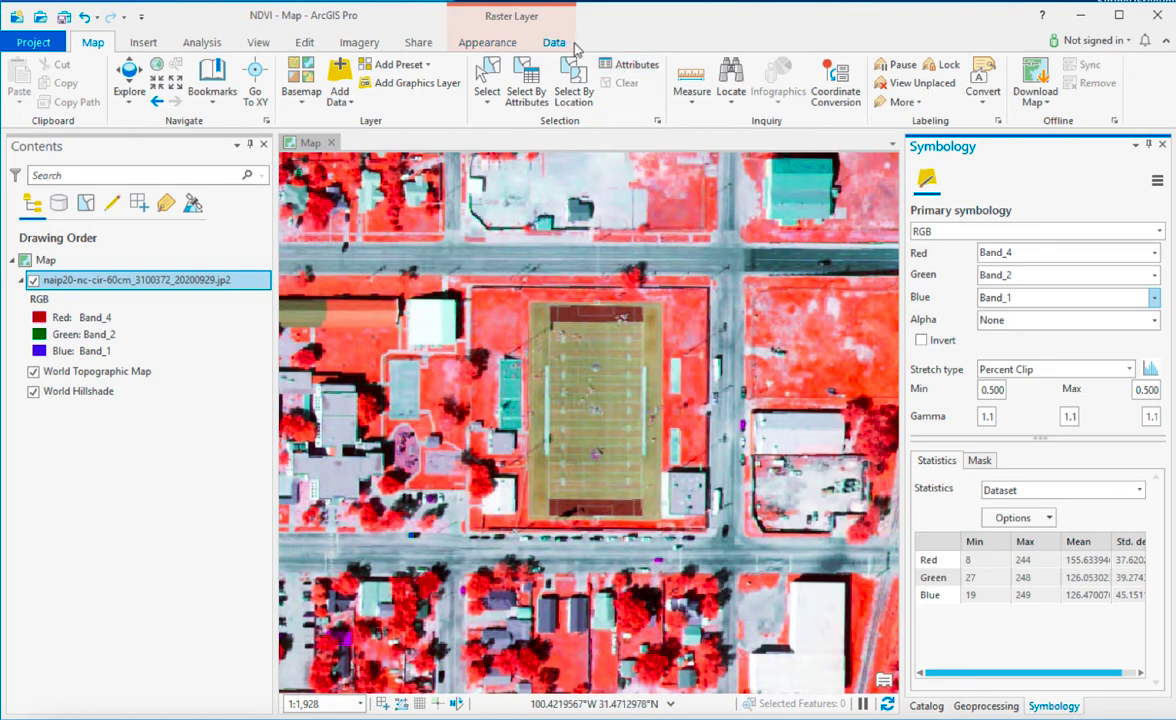
pyautogui.click(547, 45)
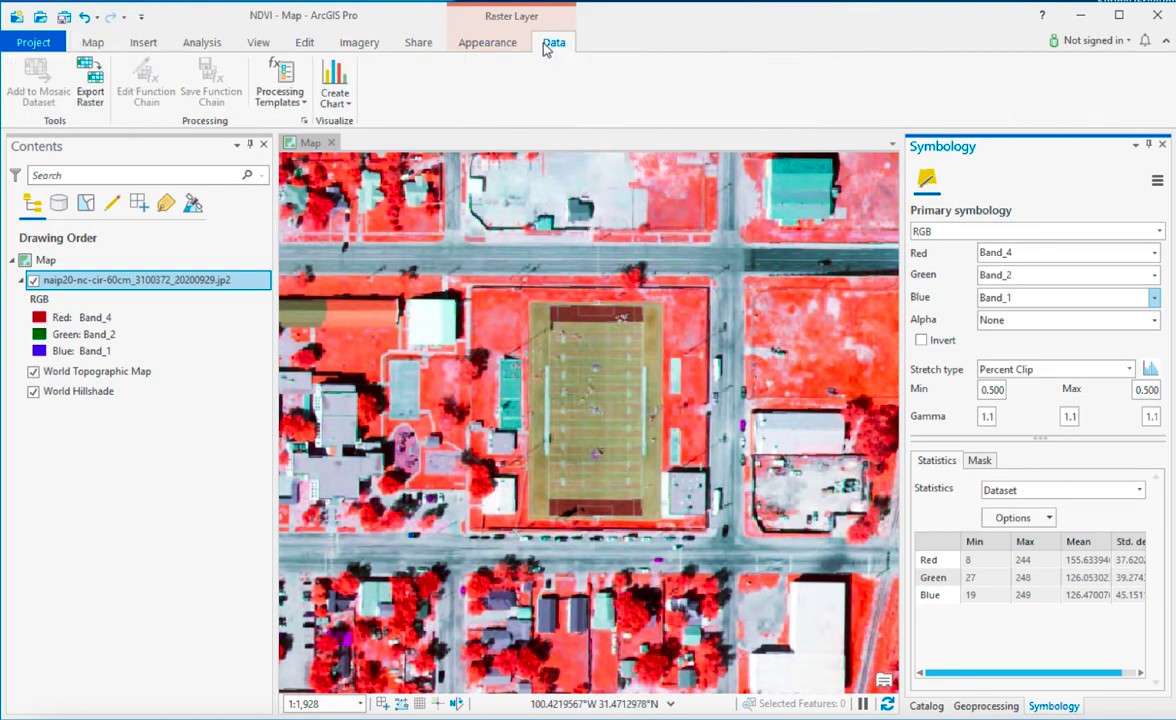
pyautogui.click(494, 44)
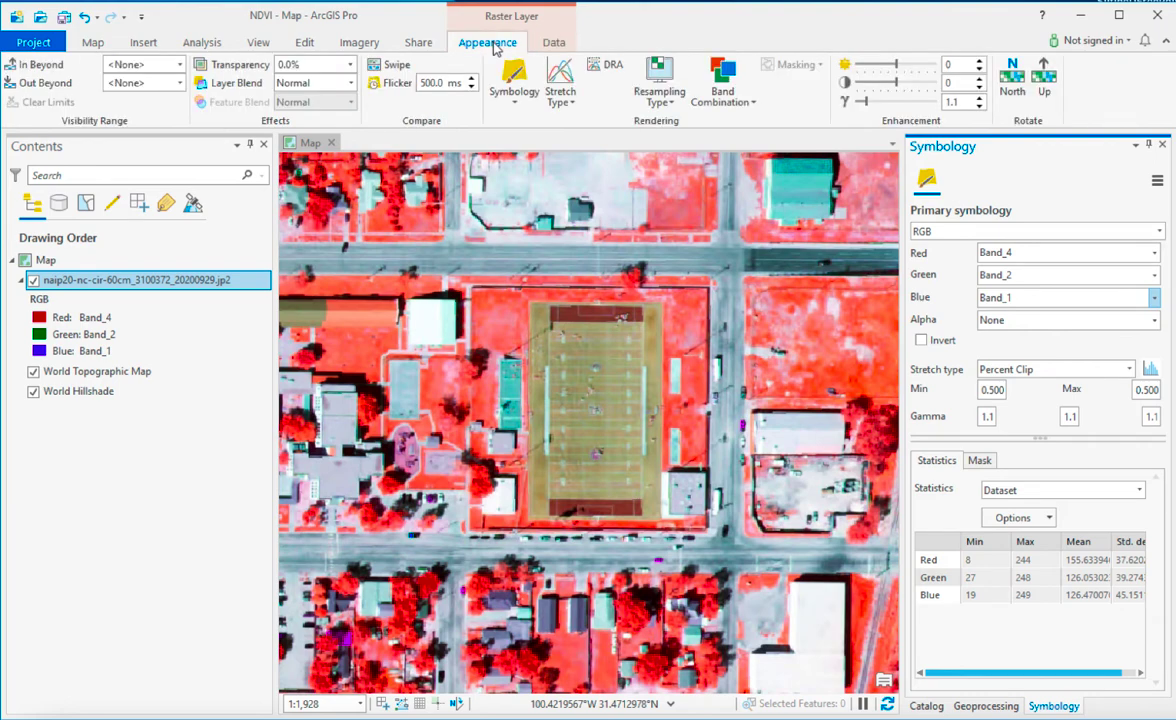
pyautogui.click(146, 45)
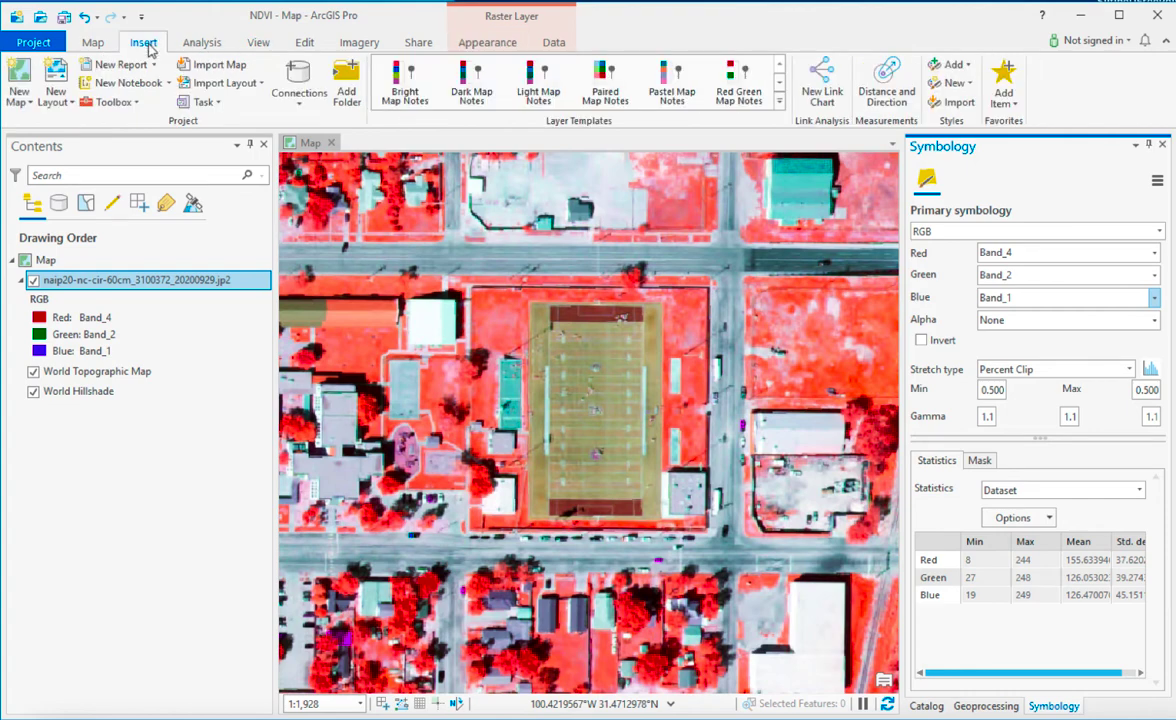
# Open the NDVI raster function and choose naip20-nc-cir-60cm_3100372_20200929.jp2 as its input raster
pyautogui.click(205, 44)
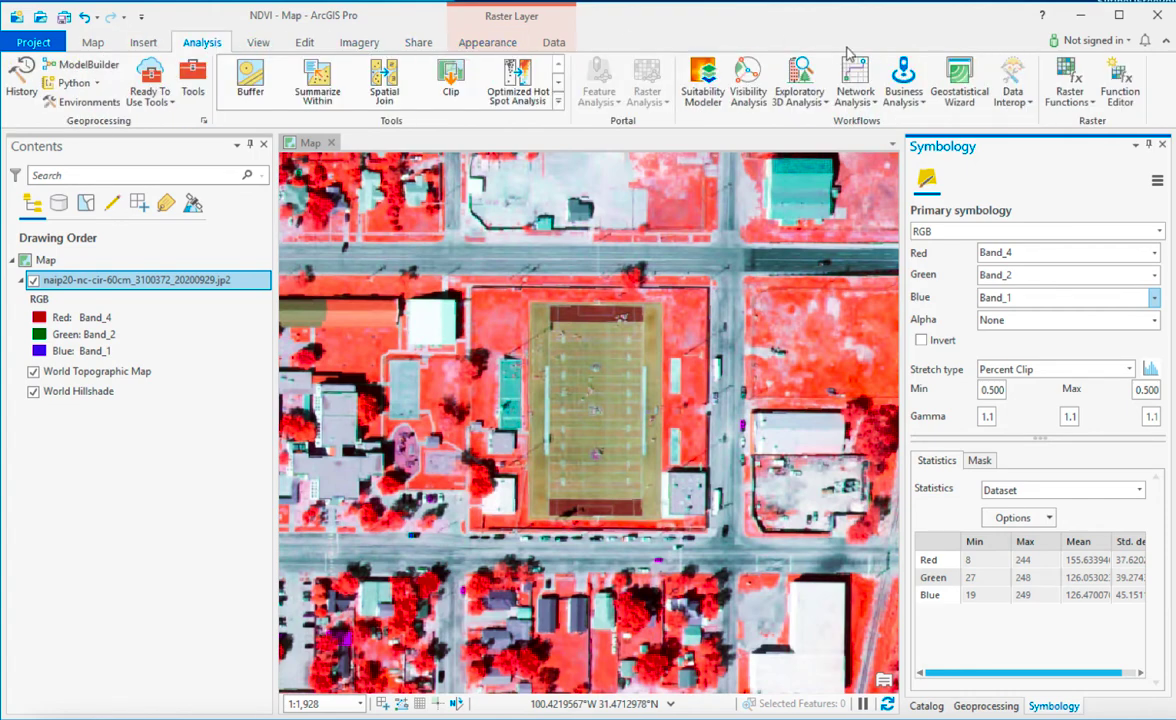
pyautogui.click(1068, 80)
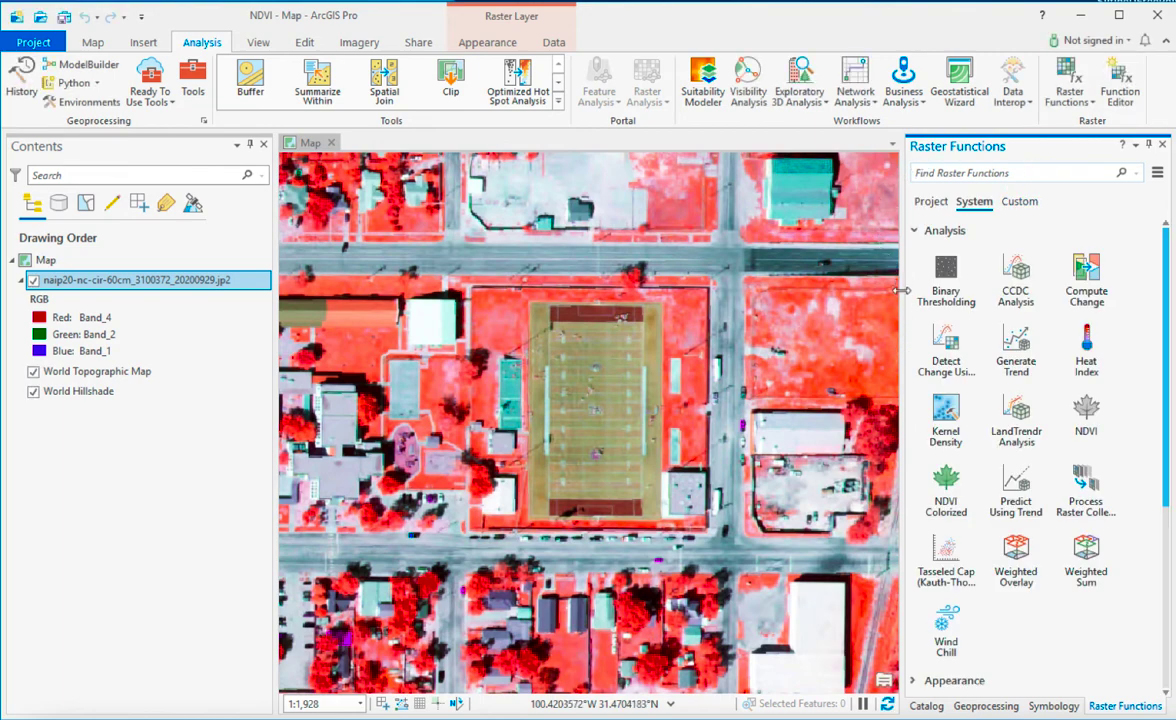
pyautogui.click(1089, 412)
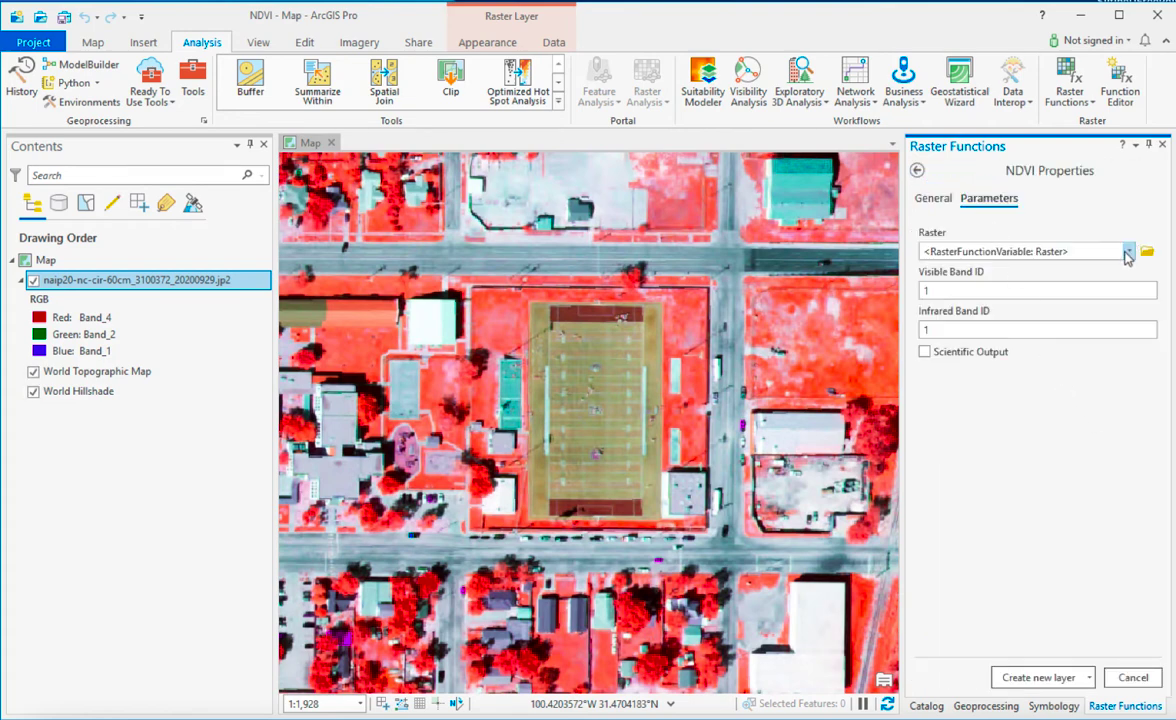
pyautogui.click(1129, 252)
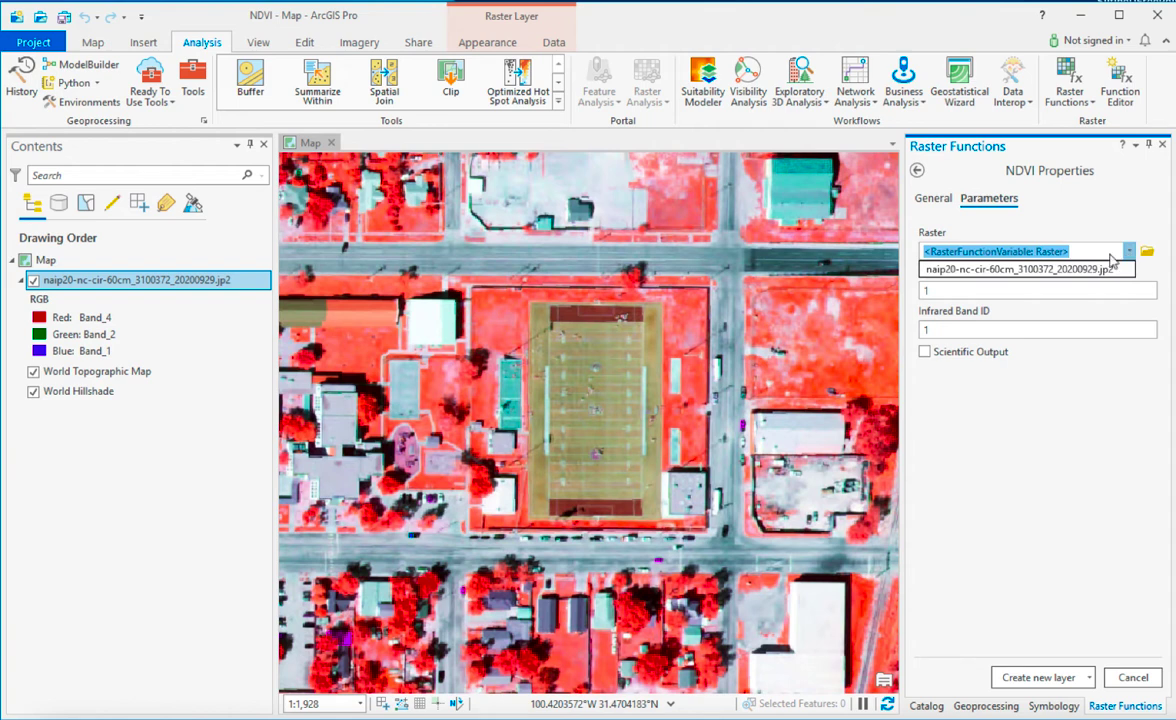
pyautogui.click(1066, 272)
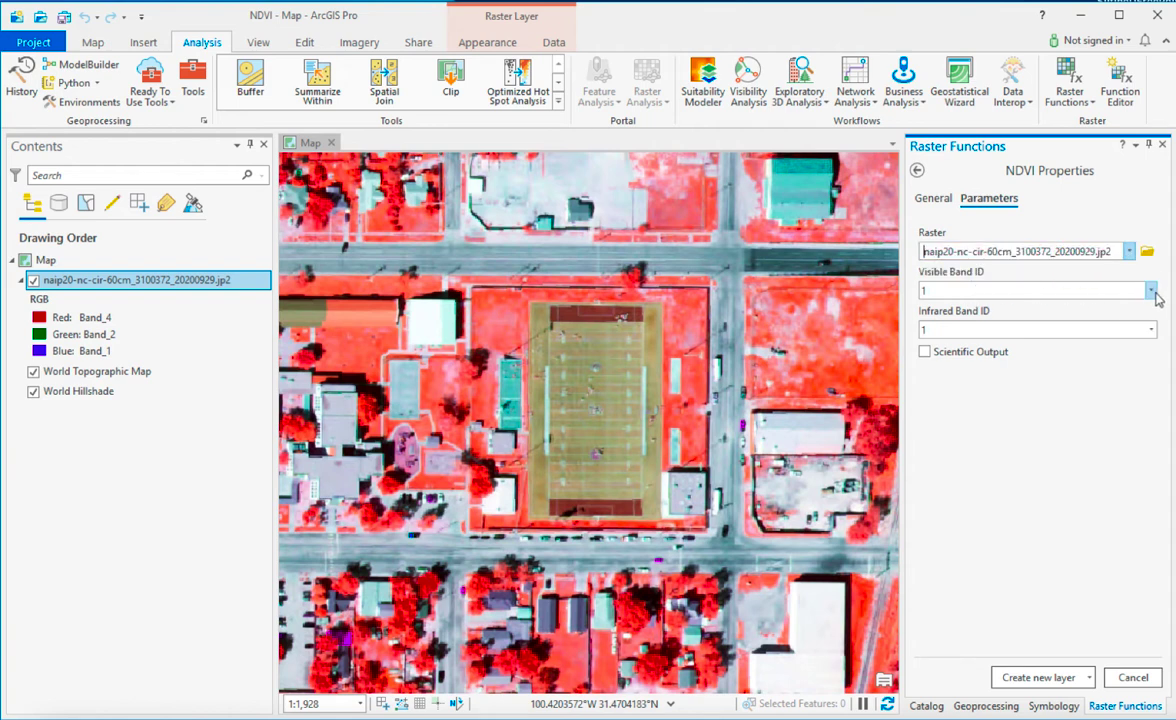
# Set the visible band to 1 and the infrared band to 4, enable scientific output, and create the NDVI layer
pyautogui.click(1152, 291)
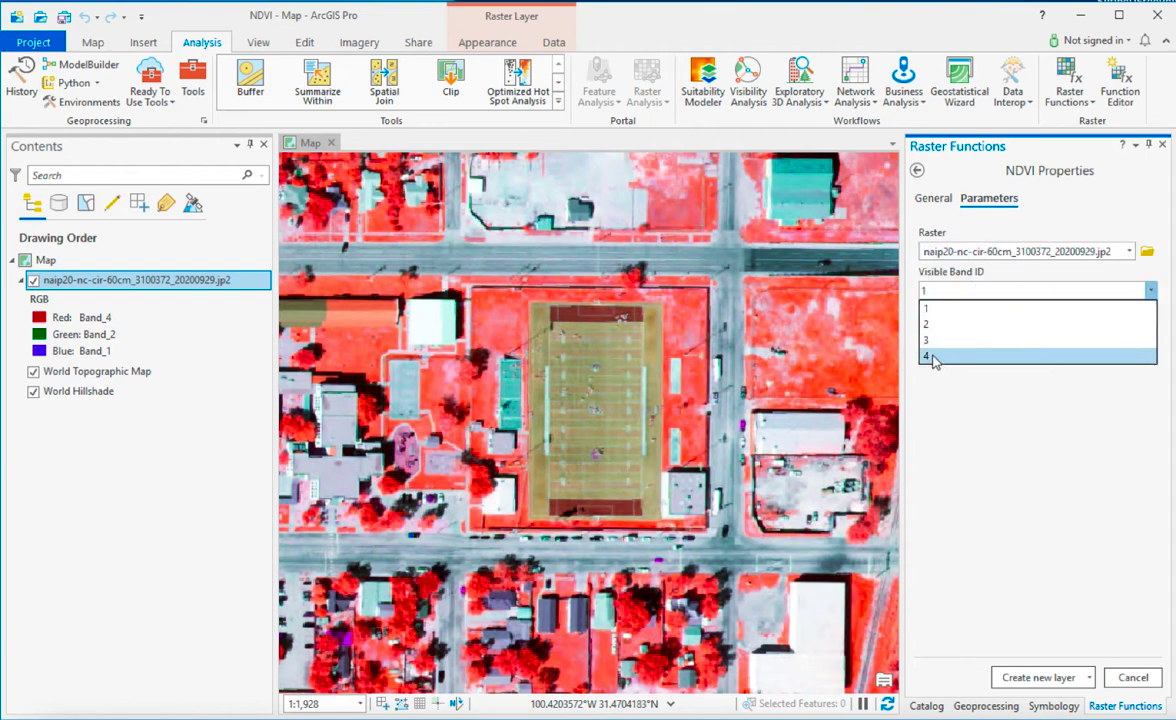
pyautogui.click(945, 310)
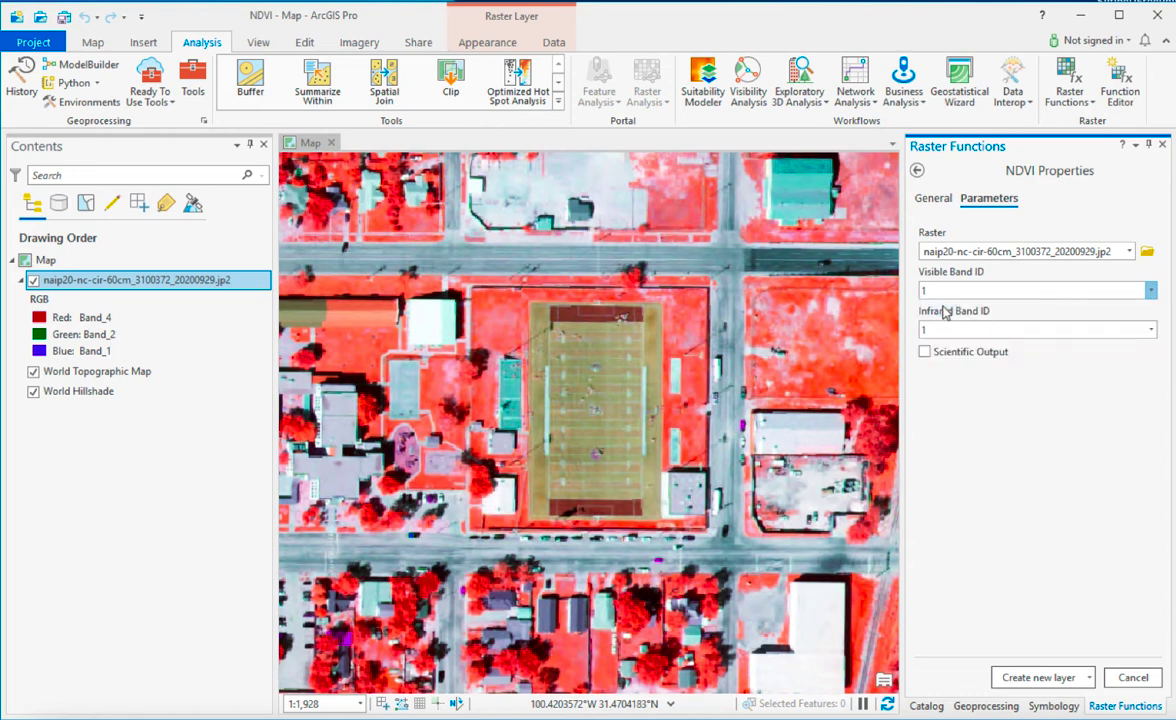
pyautogui.click(1040, 330)
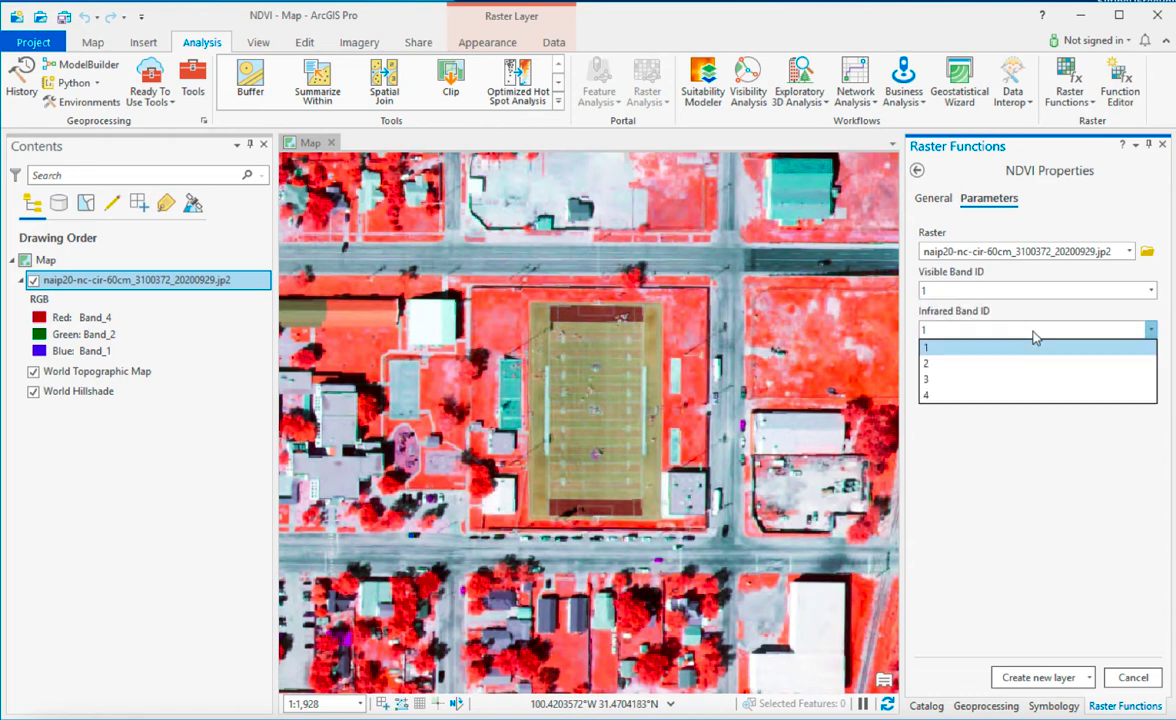
pyautogui.click(966, 396)
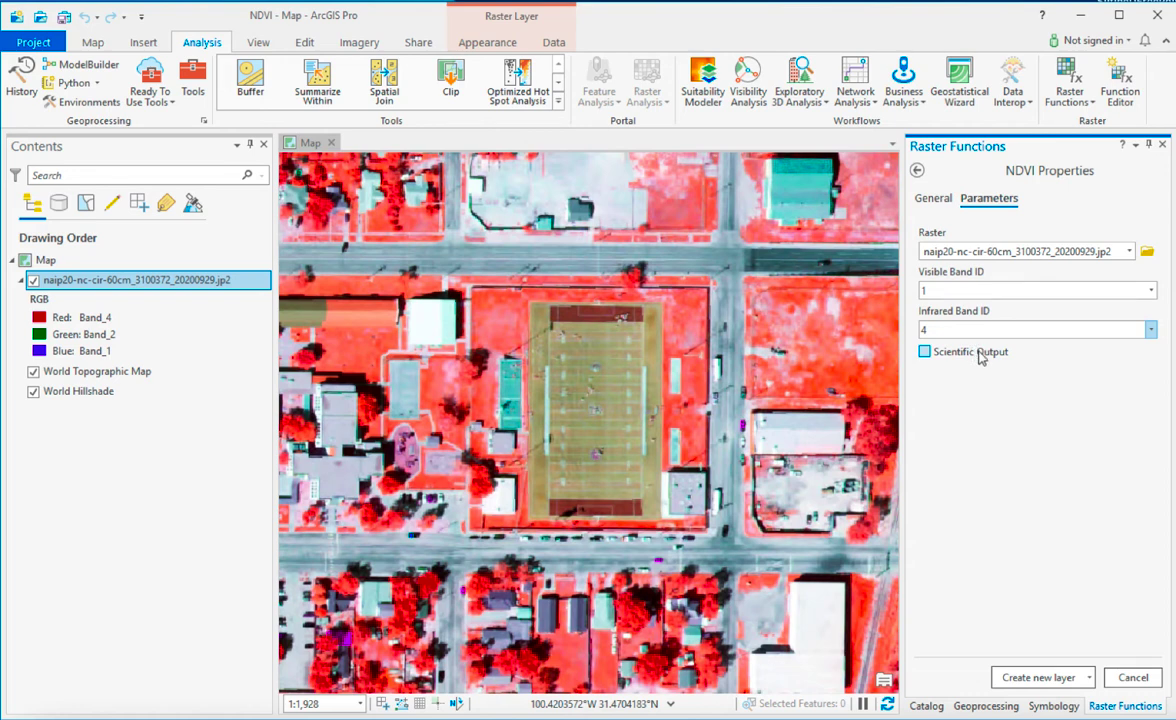
pyautogui.click(945, 354)
pyautogui.click(1057, 679)
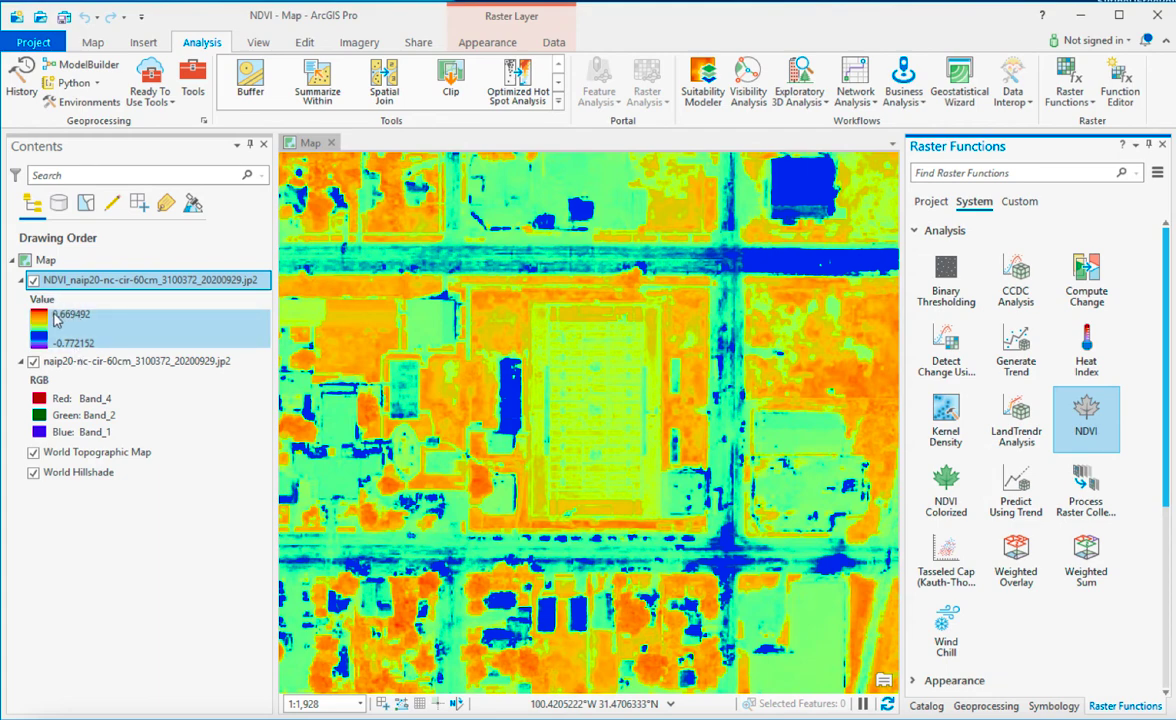
# Inspect the NDVI pixel values of the streets, the large grassy area to the northeast and a vegetated residential block
pyautogui.moveTo(740, 437); pyautogui.dragTo(703, 500)
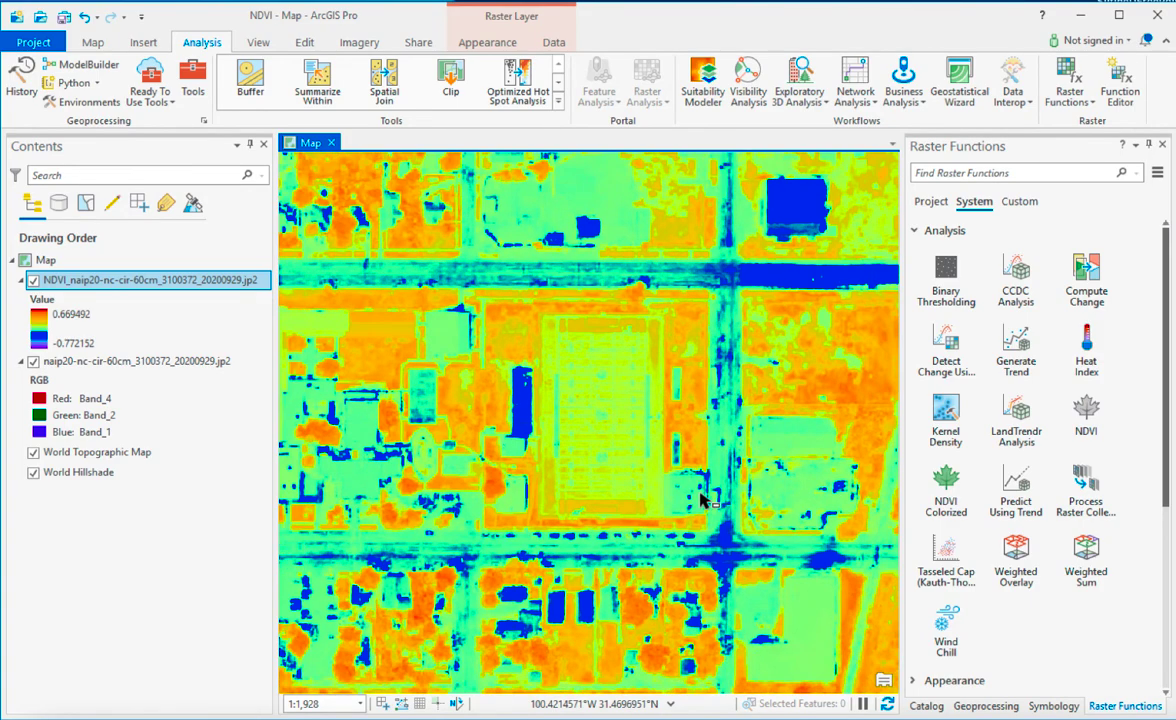
pyautogui.scroll(-3, 703, 500)
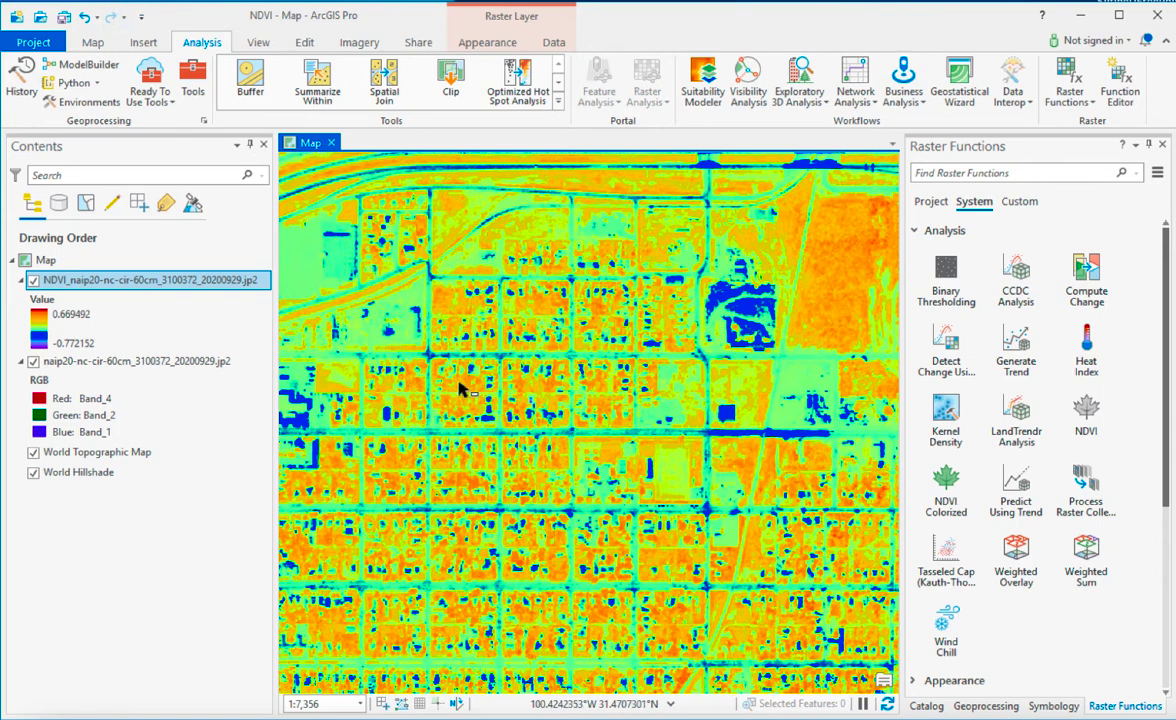
pyautogui.click(99, 45)
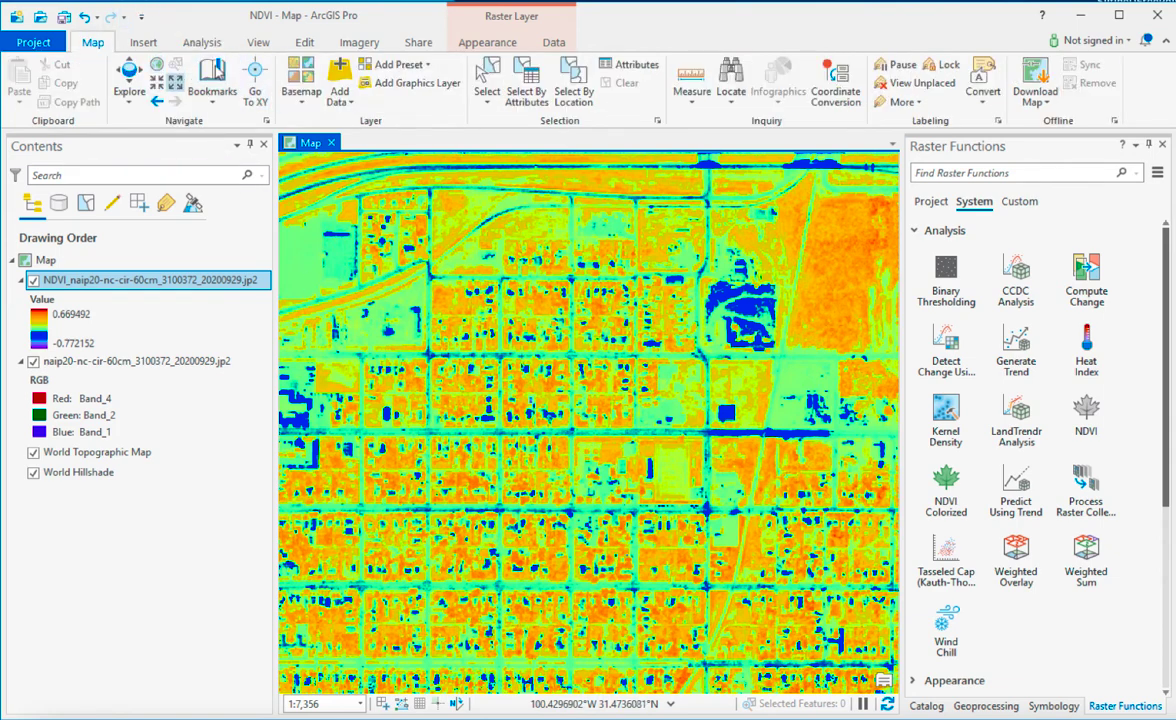
pyautogui.click(128, 76)
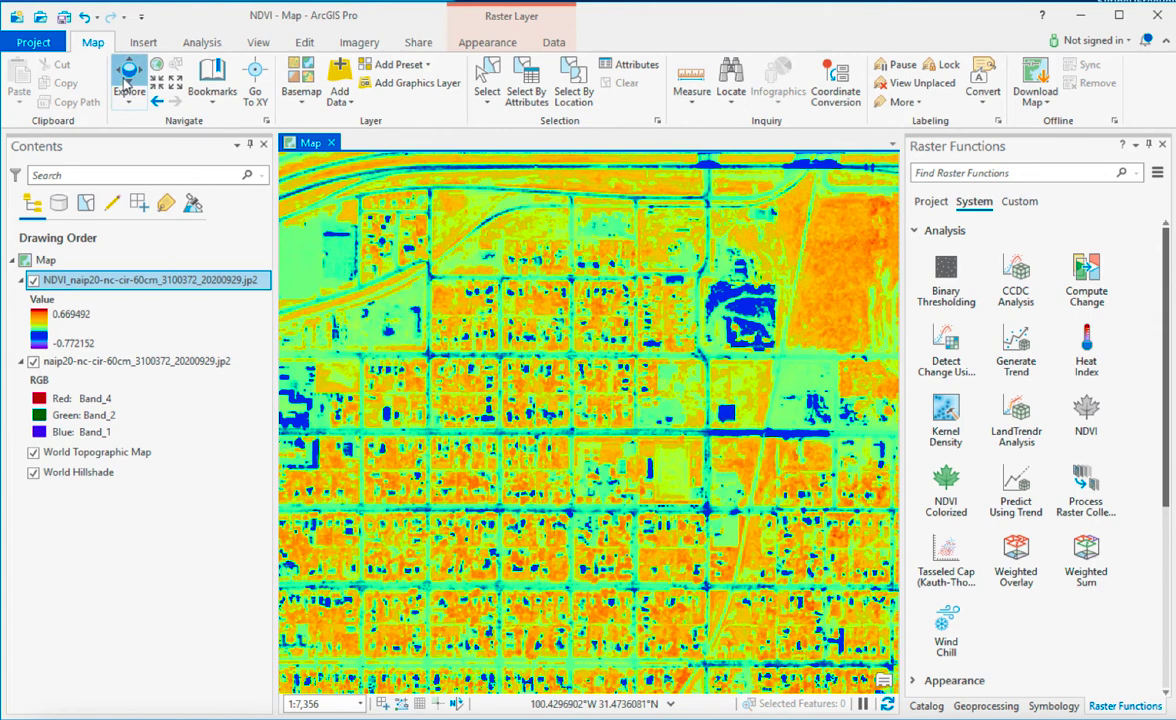
pyautogui.click(632, 434)
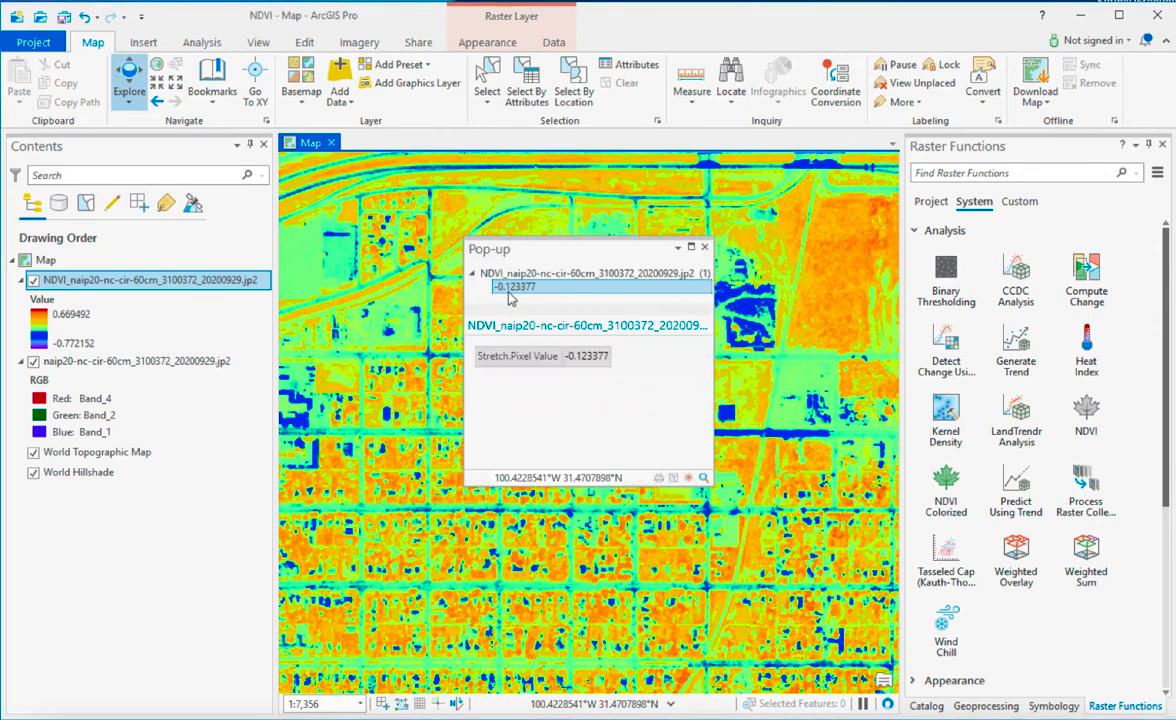
pyautogui.click(767, 443)
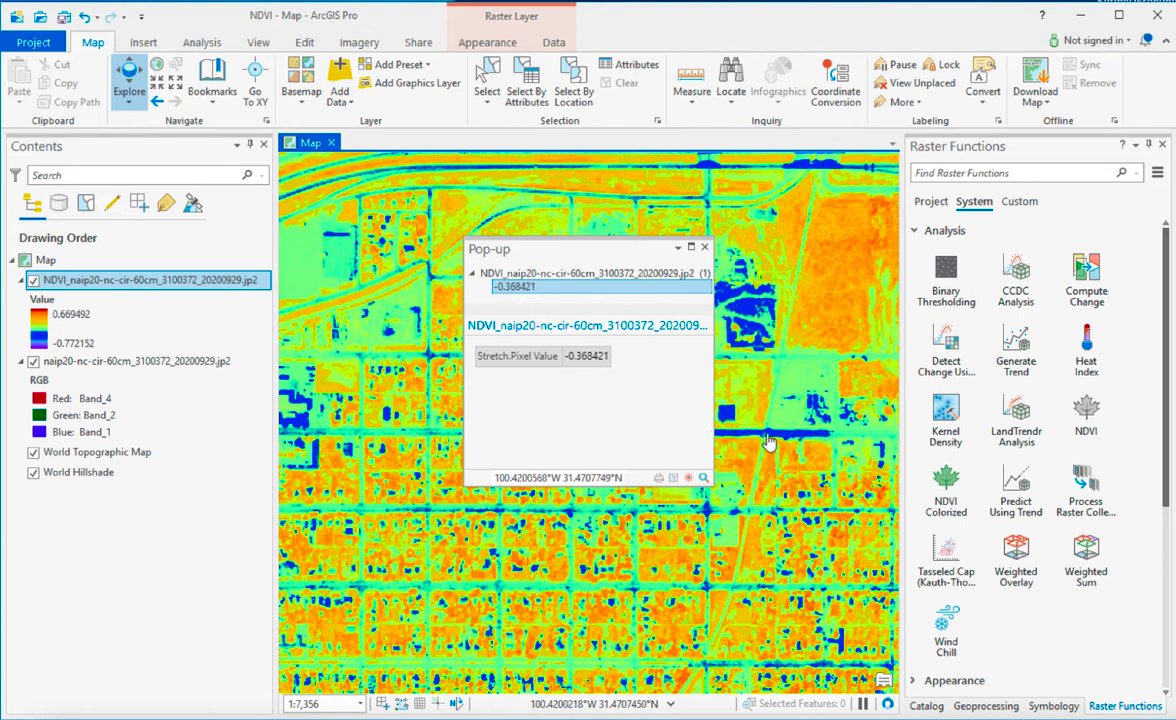
pyautogui.click(856, 246)
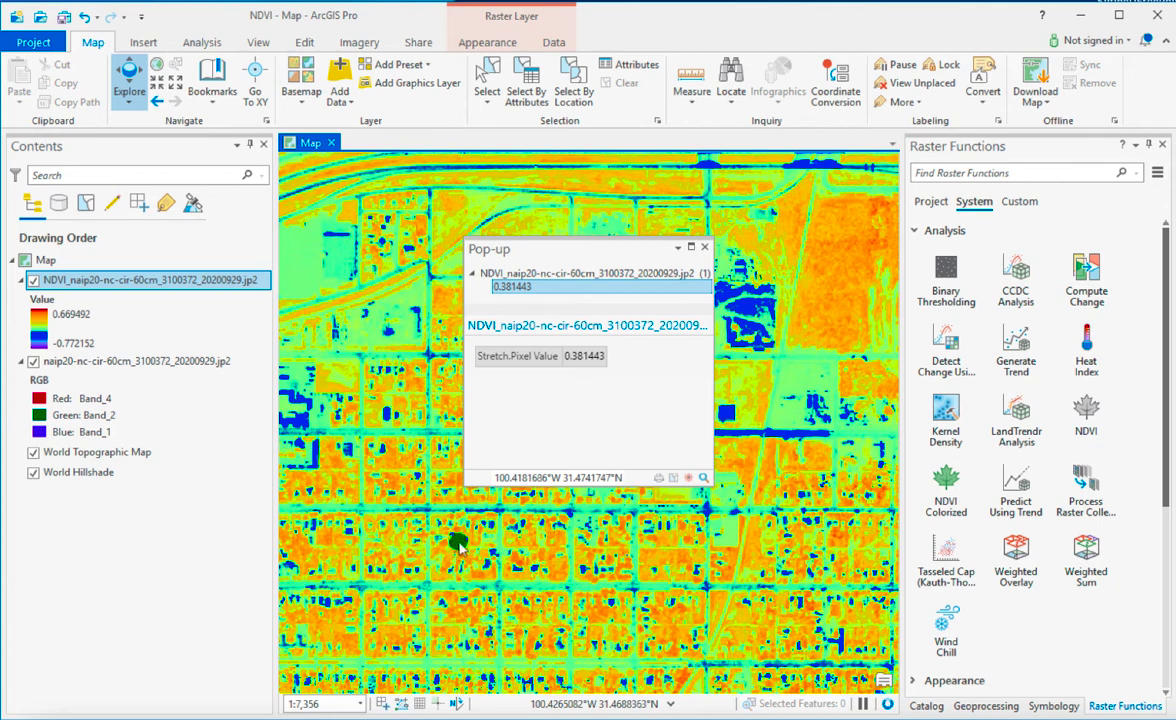
pyautogui.click(460, 545)
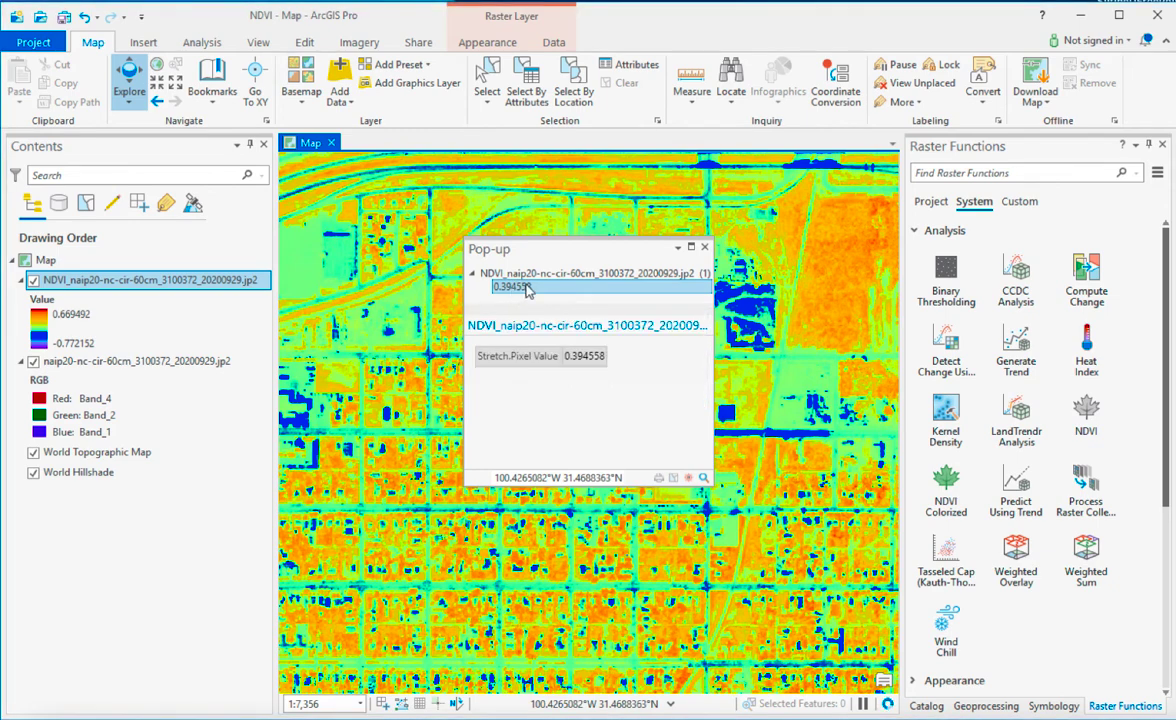
# Move the pixel pop-up off the football field and inspect the NDVI values at several spots on its surface
pyautogui.moveTo(535, 245); pyautogui.dragTo(451, 150)
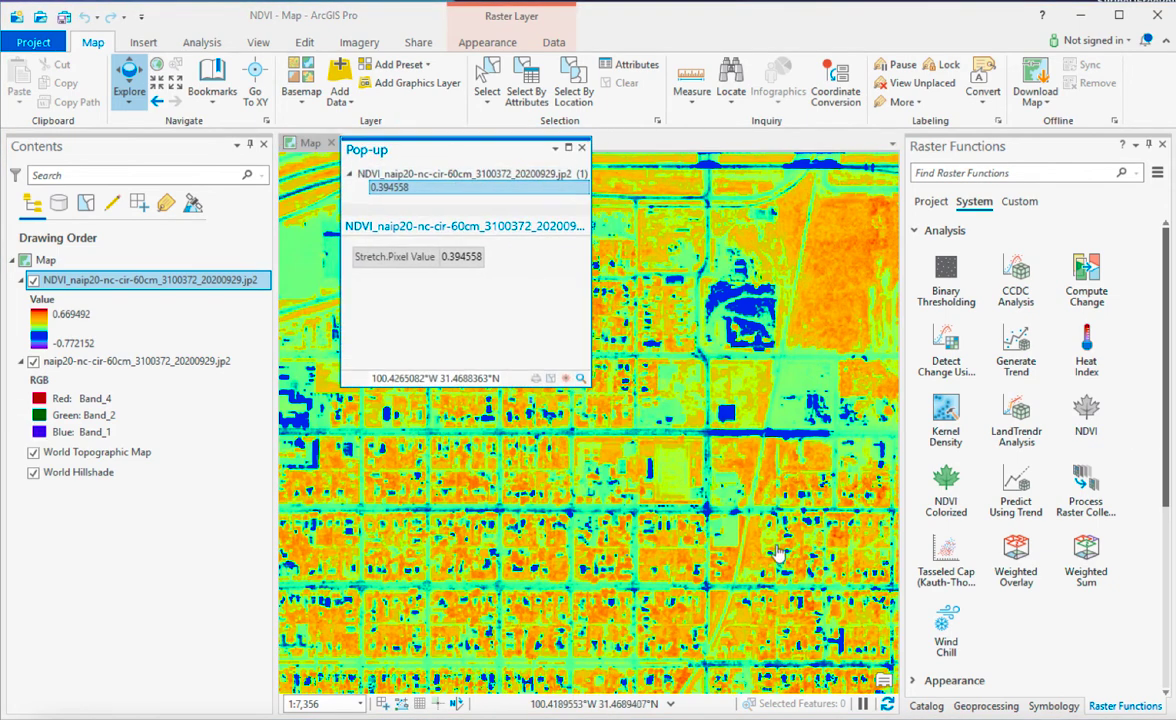
pyautogui.scroll(2, 675, 476)
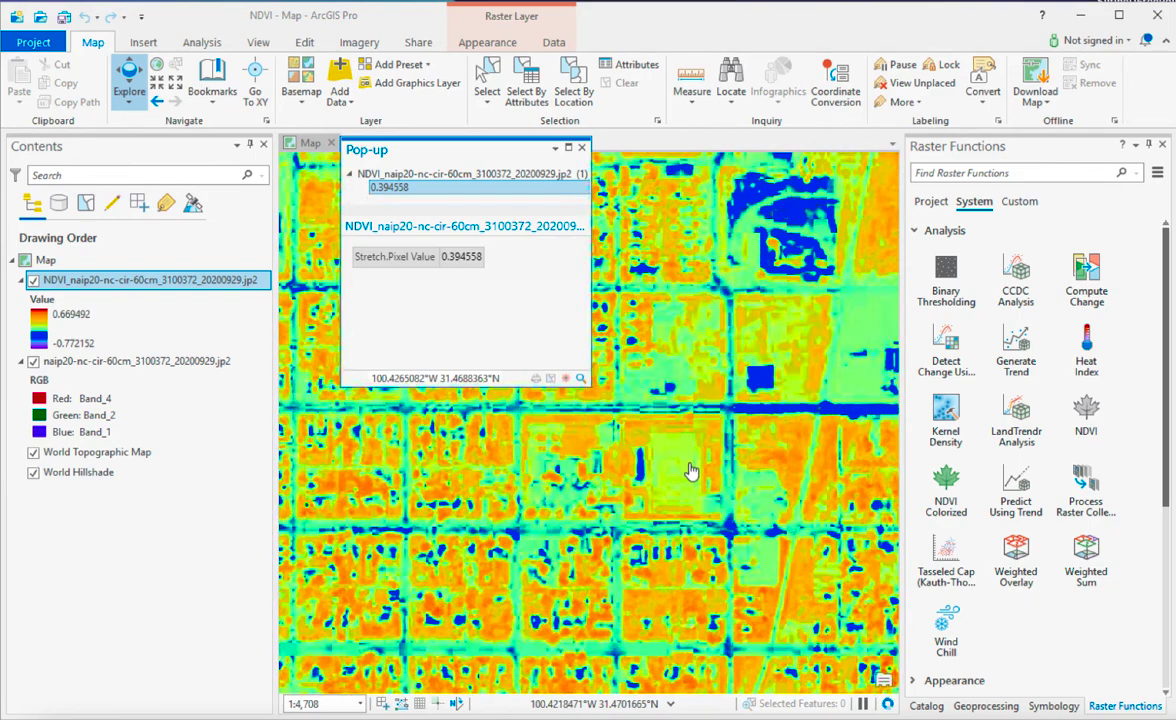
pyautogui.scroll(2, 690, 471)
pyautogui.click(661, 466)
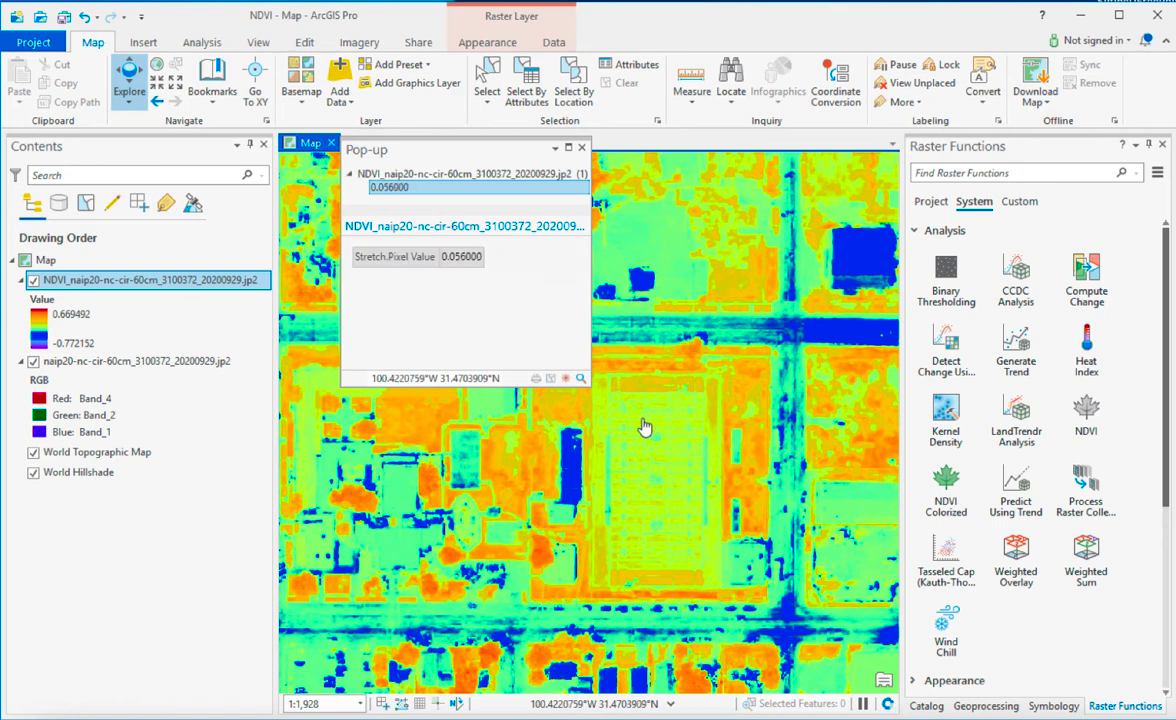
pyautogui.click(635, 536)
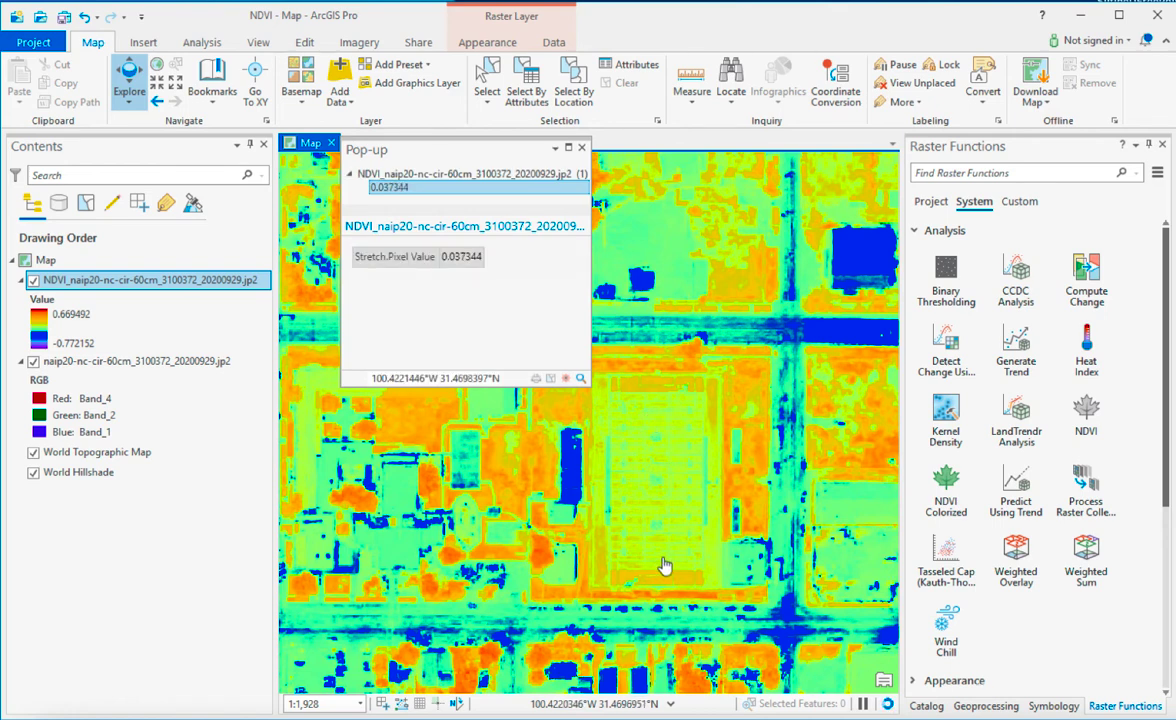
pyautogui.click(679, 533)
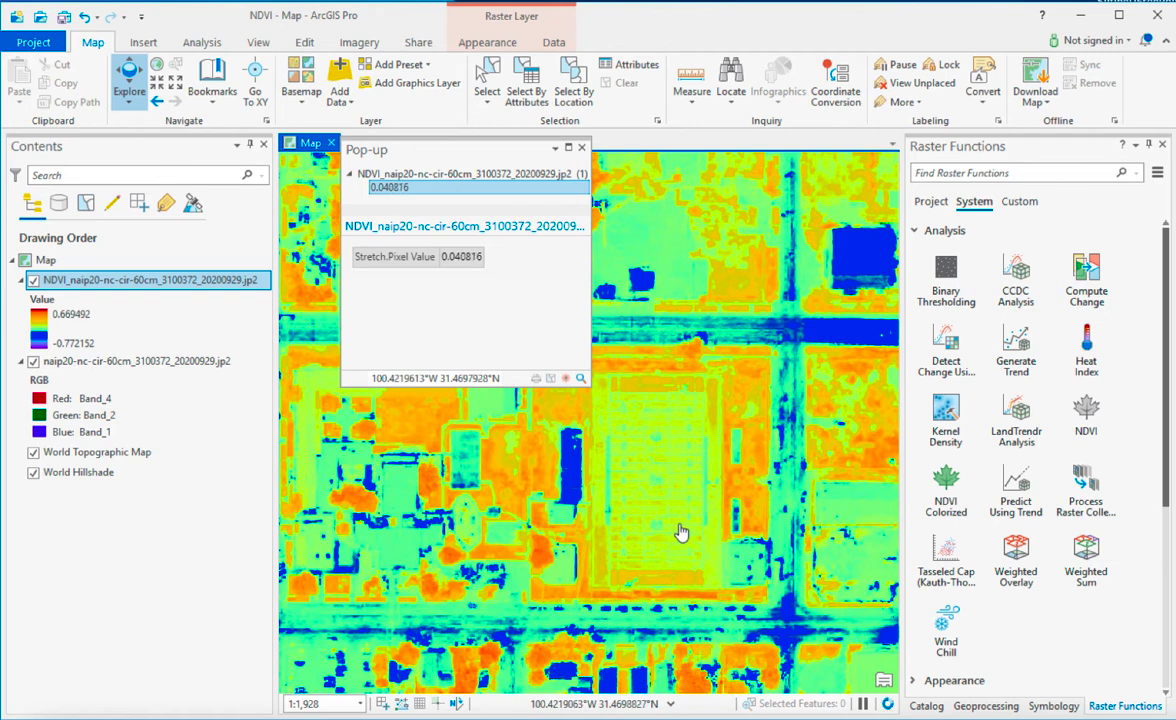
# Inspect the NDVI pixel values of the grass east of the football field and the dark-blue building roof to the northeast
pyautogui.click(696, 522)
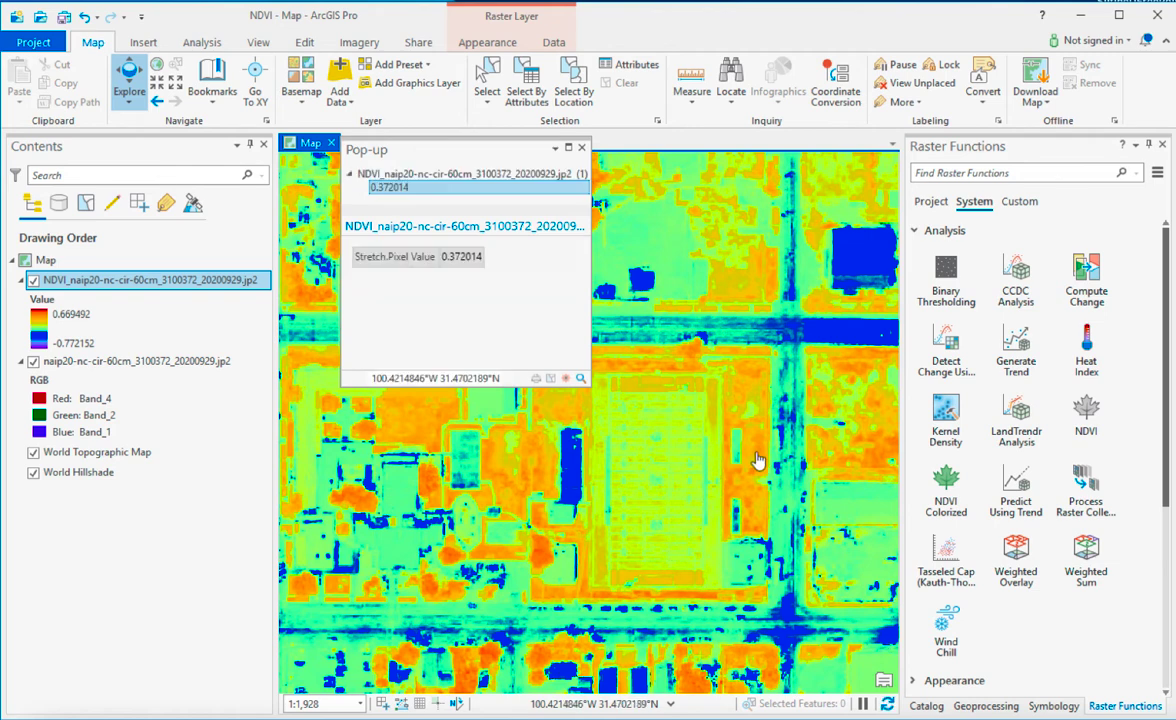
pyautogui.click(750, 431)
pyautogui.click(752, 386)
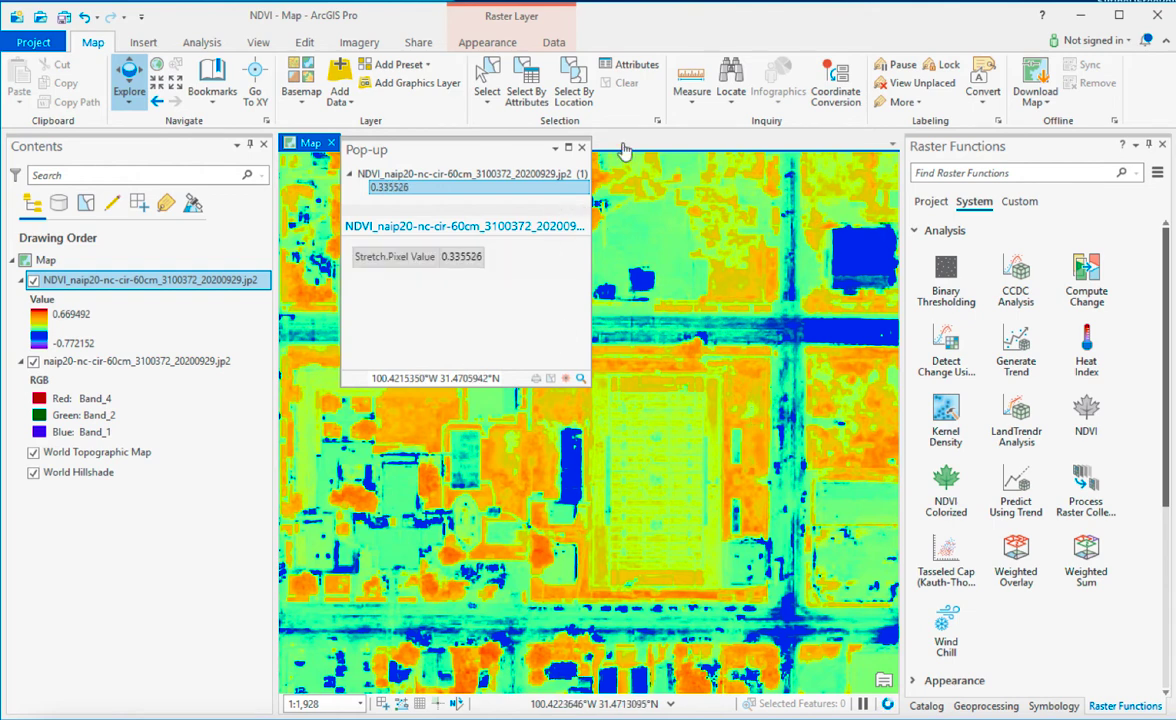
pyautogui.click(865, 268)
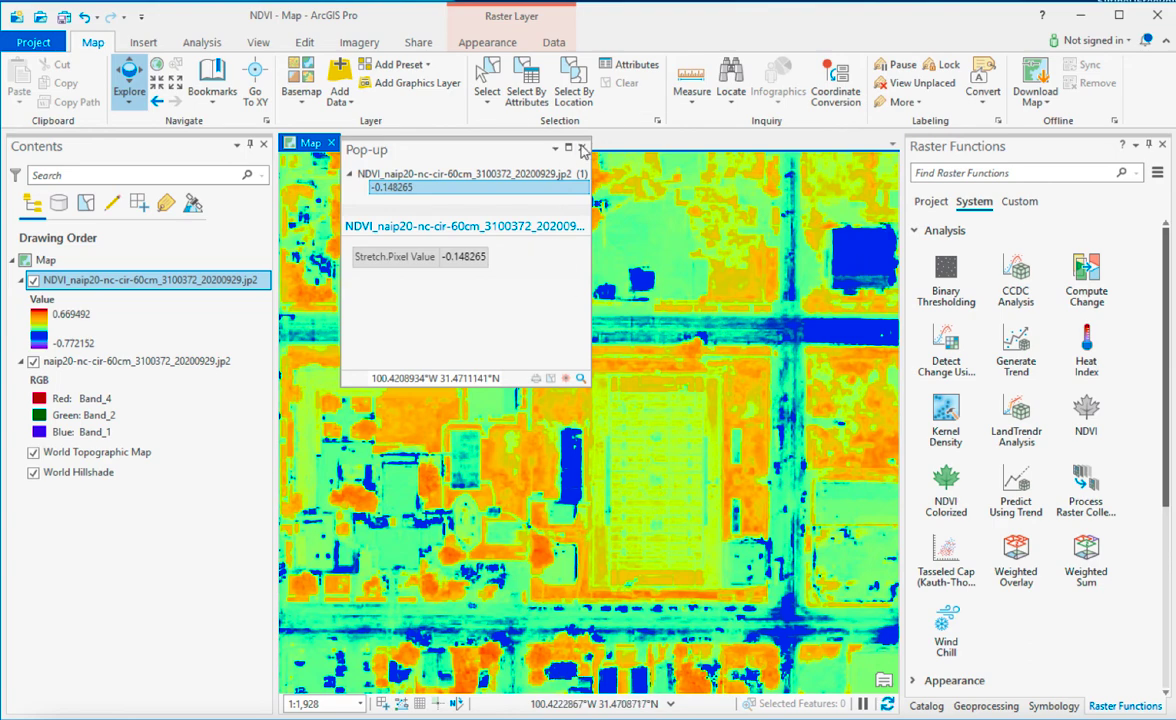
pyautogui.moveTo(525, 150); pyautogui.dragTo(561, 177)
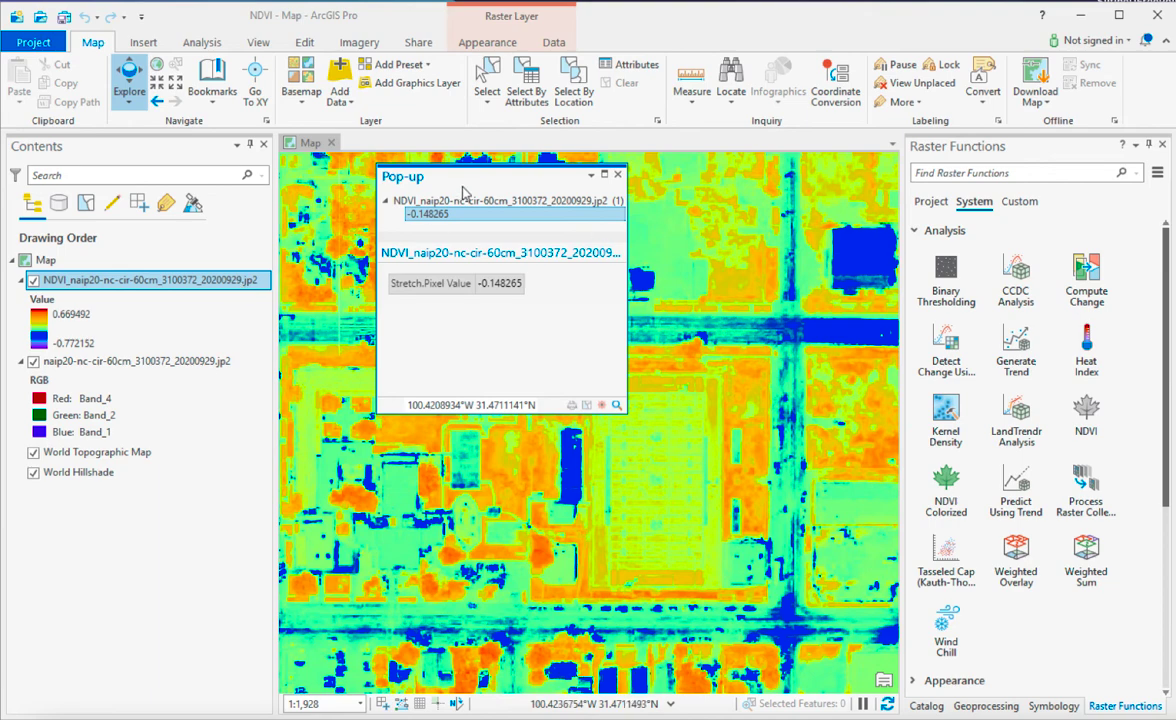
pyautogui.moveTo(460, 183); pyautogui.dragTo(606, 266)
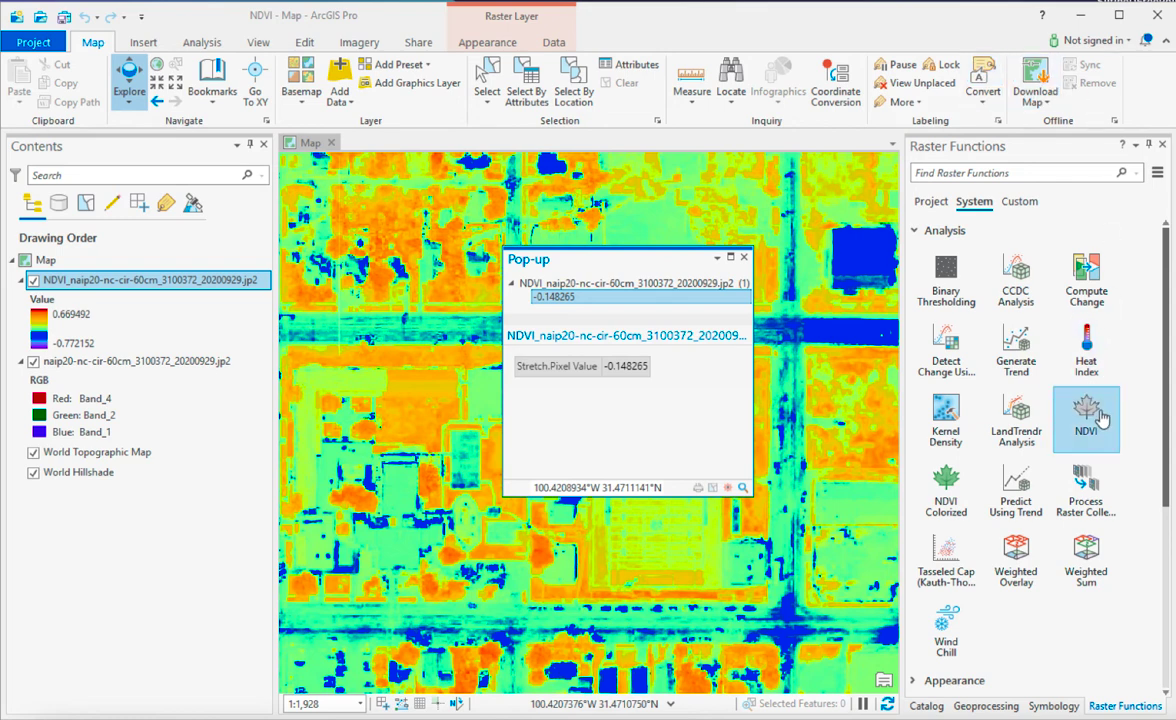
pyautogui.click(1018, 203)
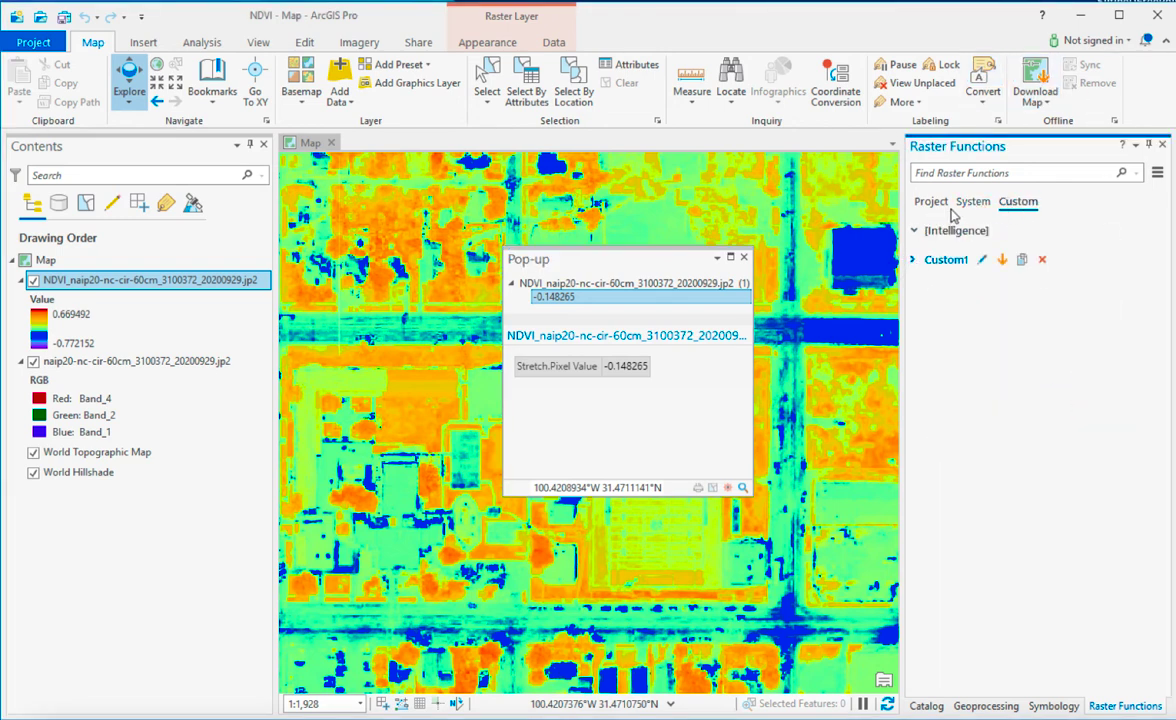
pyautogui.click(969, 205)
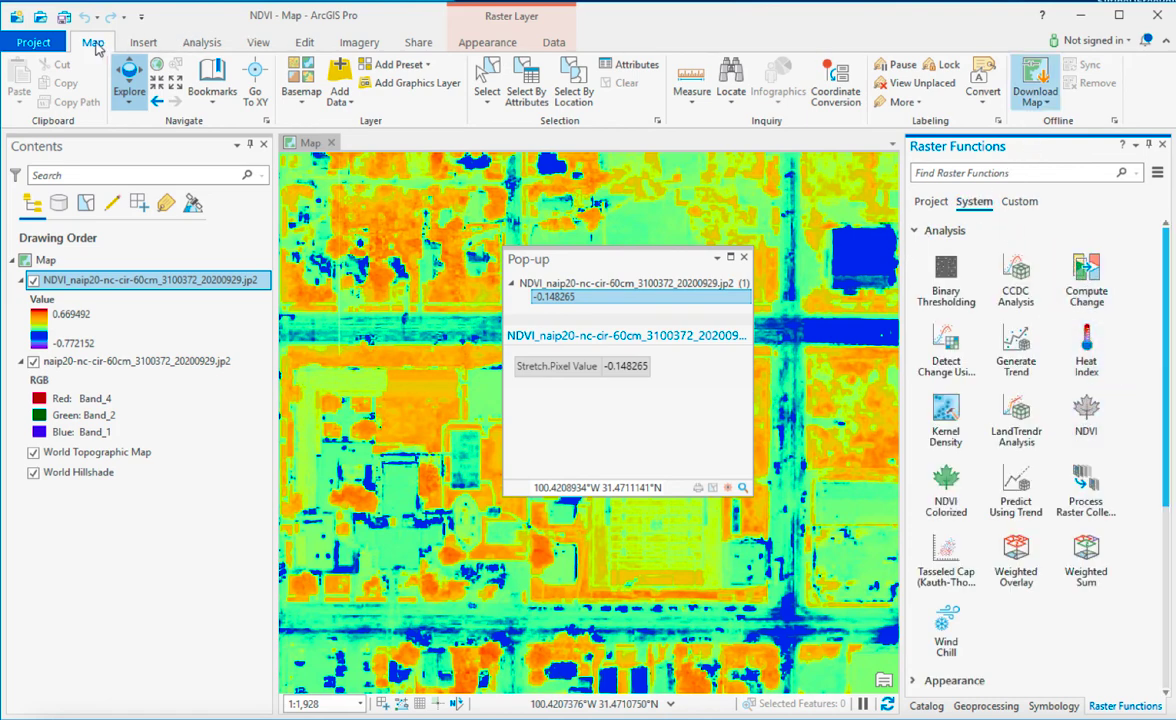
pyautogui.click(179, 46)
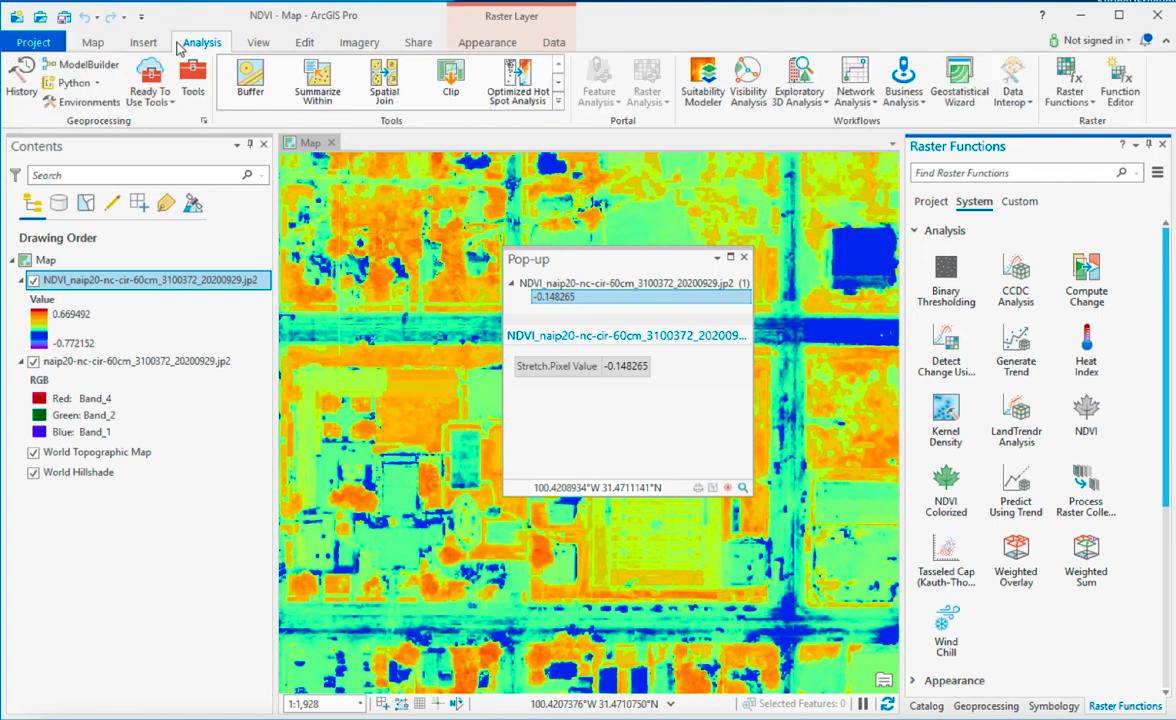